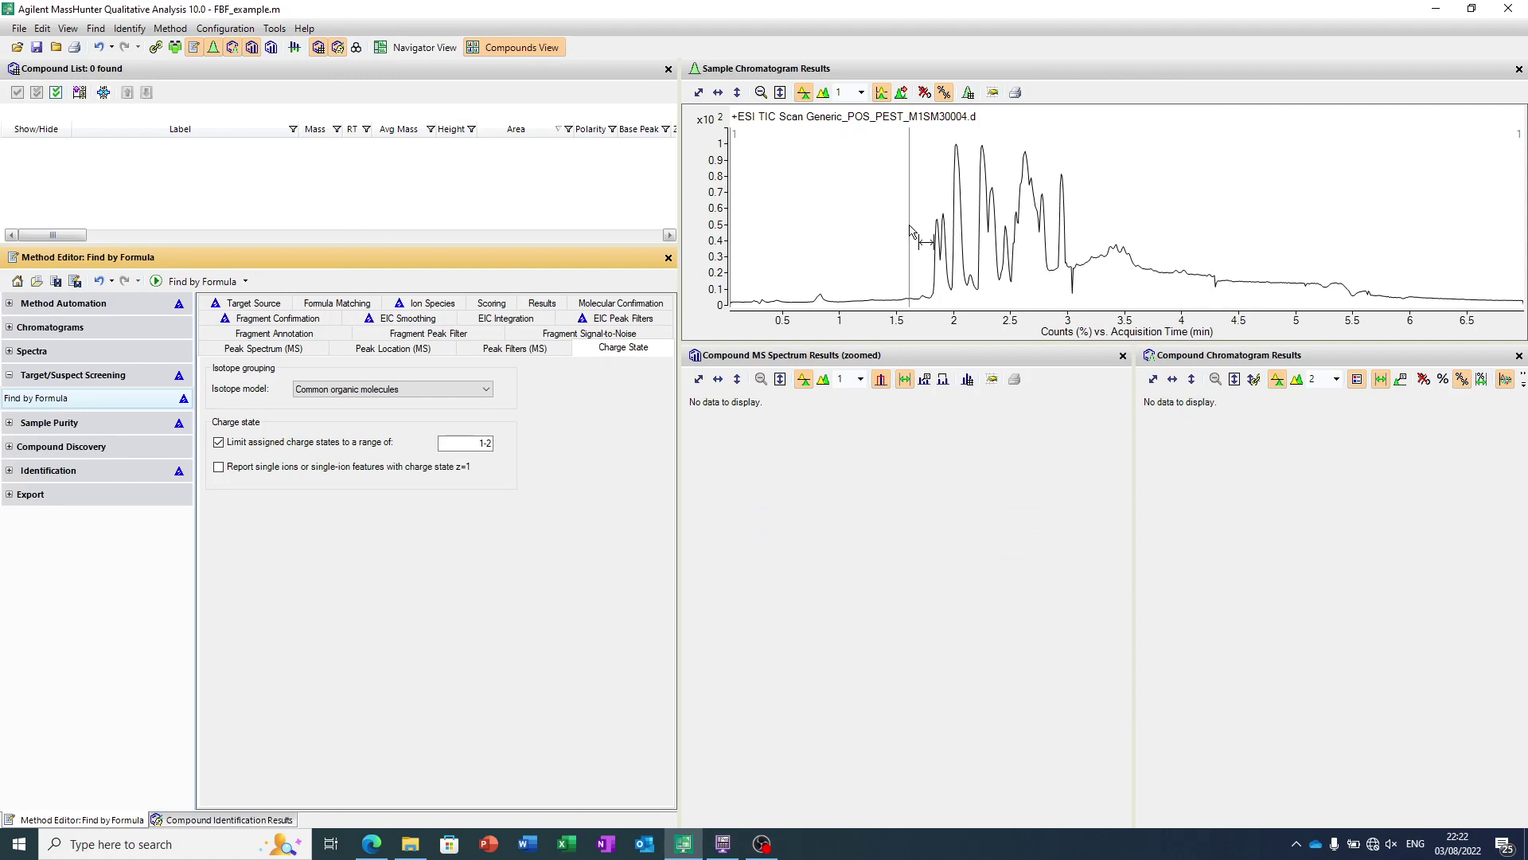
Extract compounds from the 1.6–3.35 min TIC region and zoom their spectrum to m/z 200–560
drag(909, 232, 1107, 239)
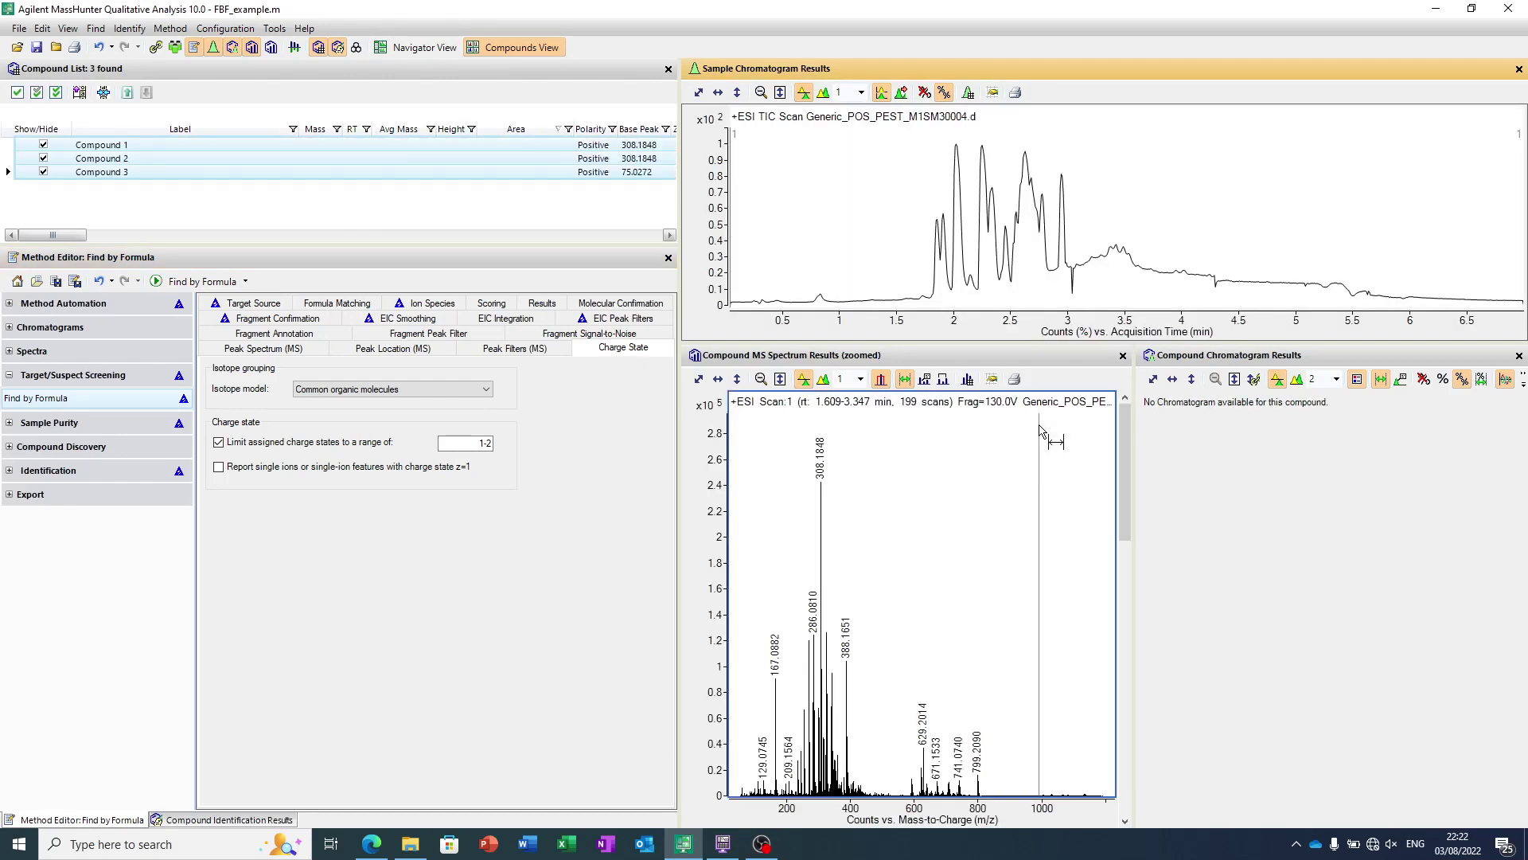
click(802, 522)
drag(785, 506, 904, 807)
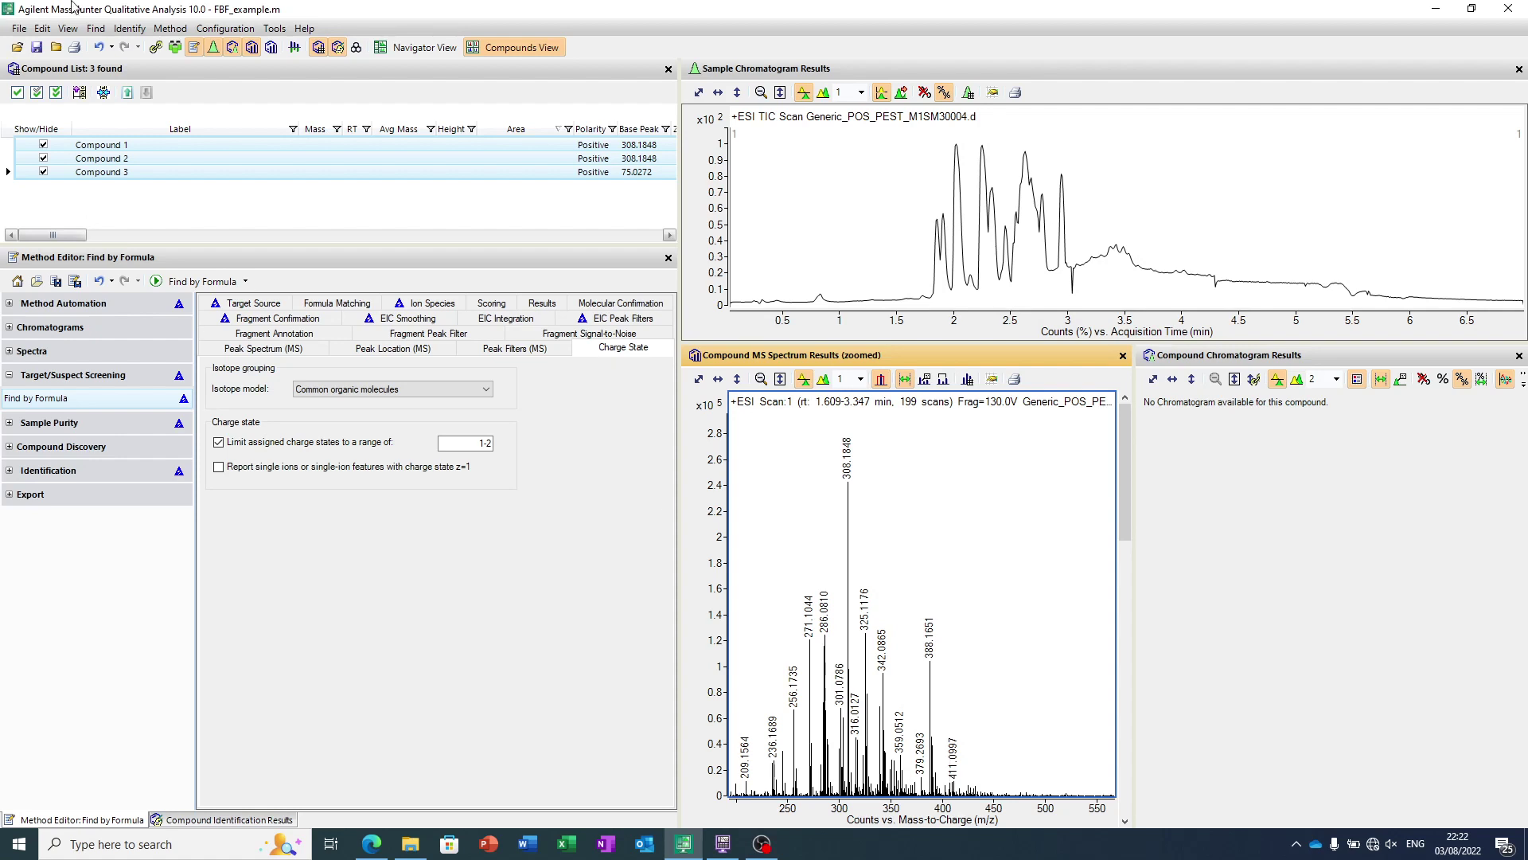
Delete the earlier Find Compounds results, view the C16H13ClN2O target formula, then switch to Diazepam's Wikipedia page
click(129, 29)
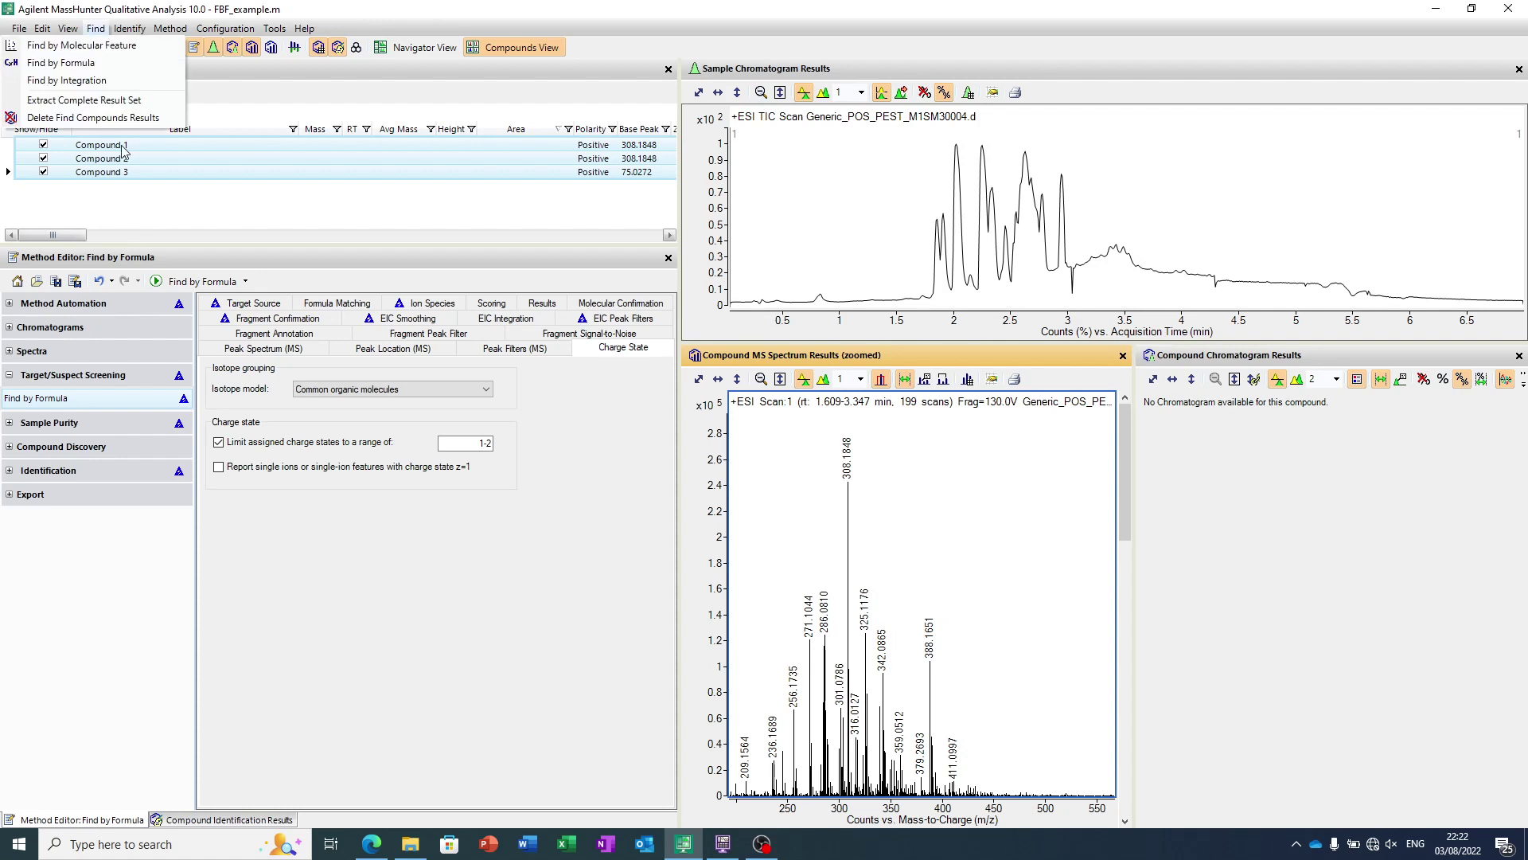
click(121, 119)
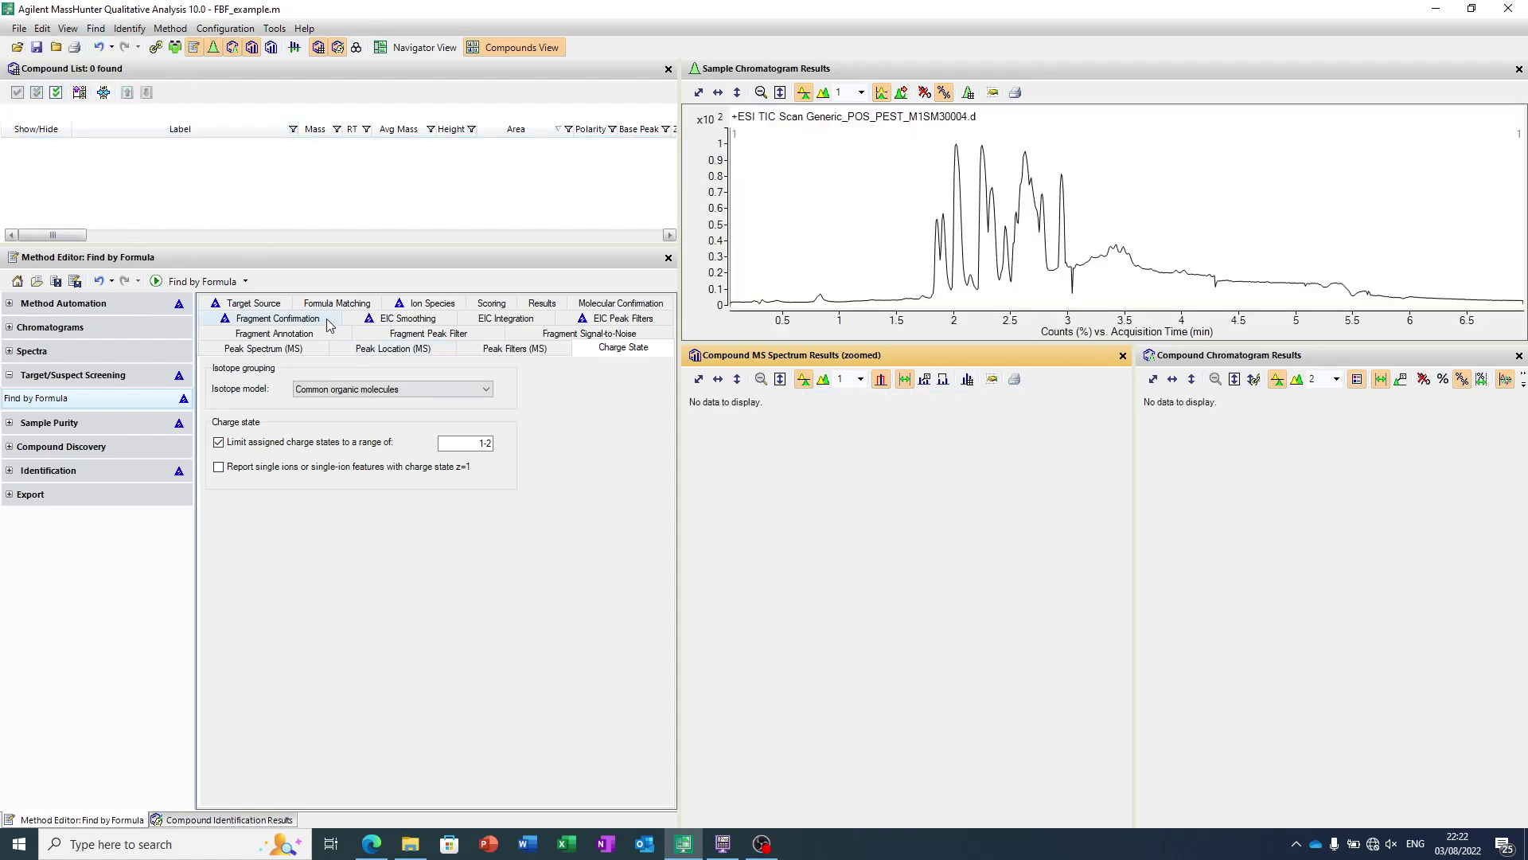
click(253, 303)
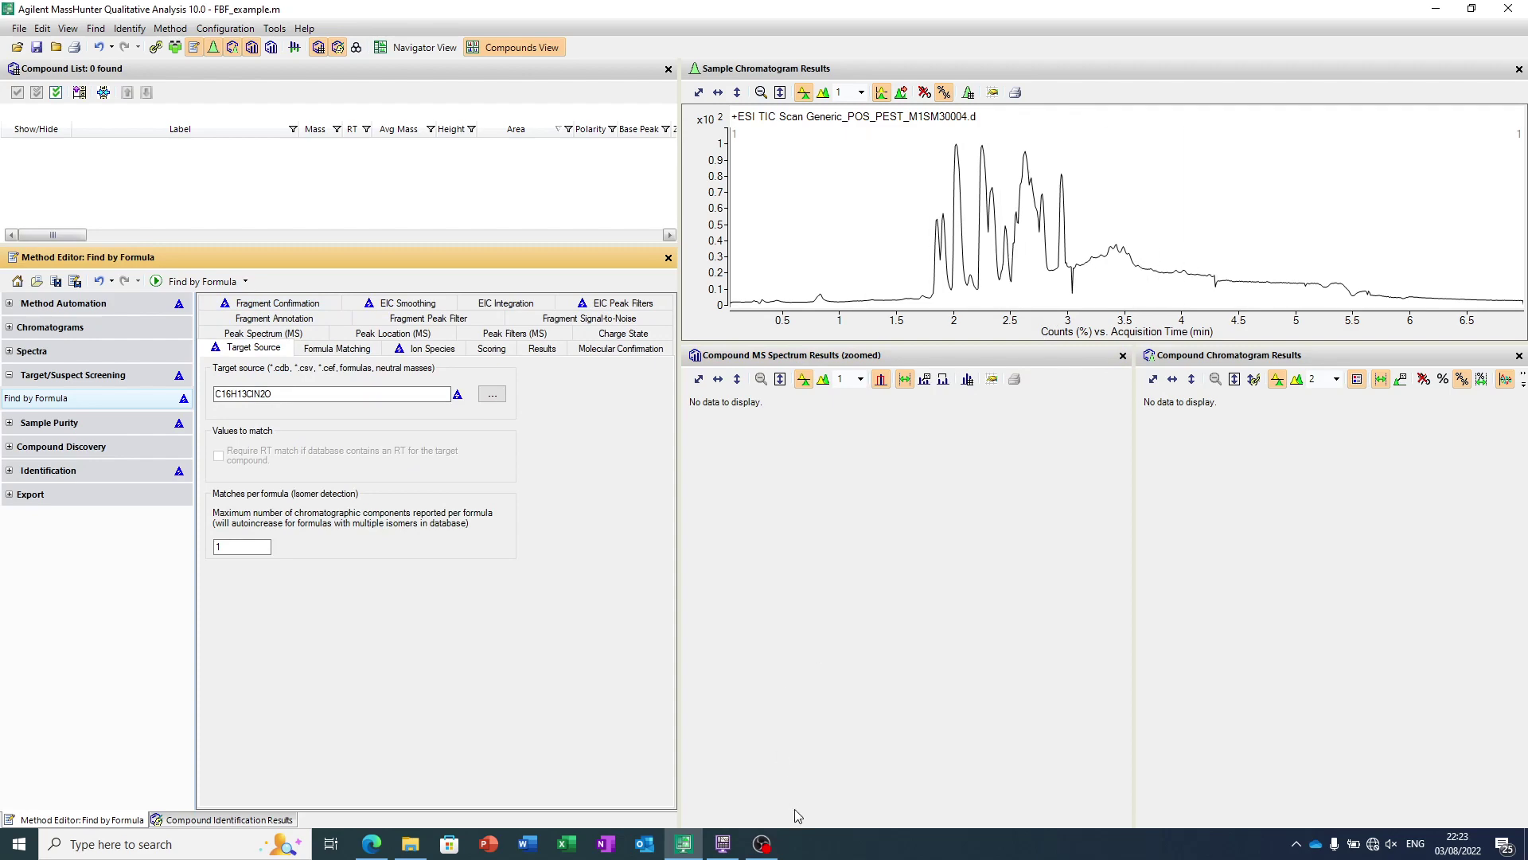
click(374, 845)
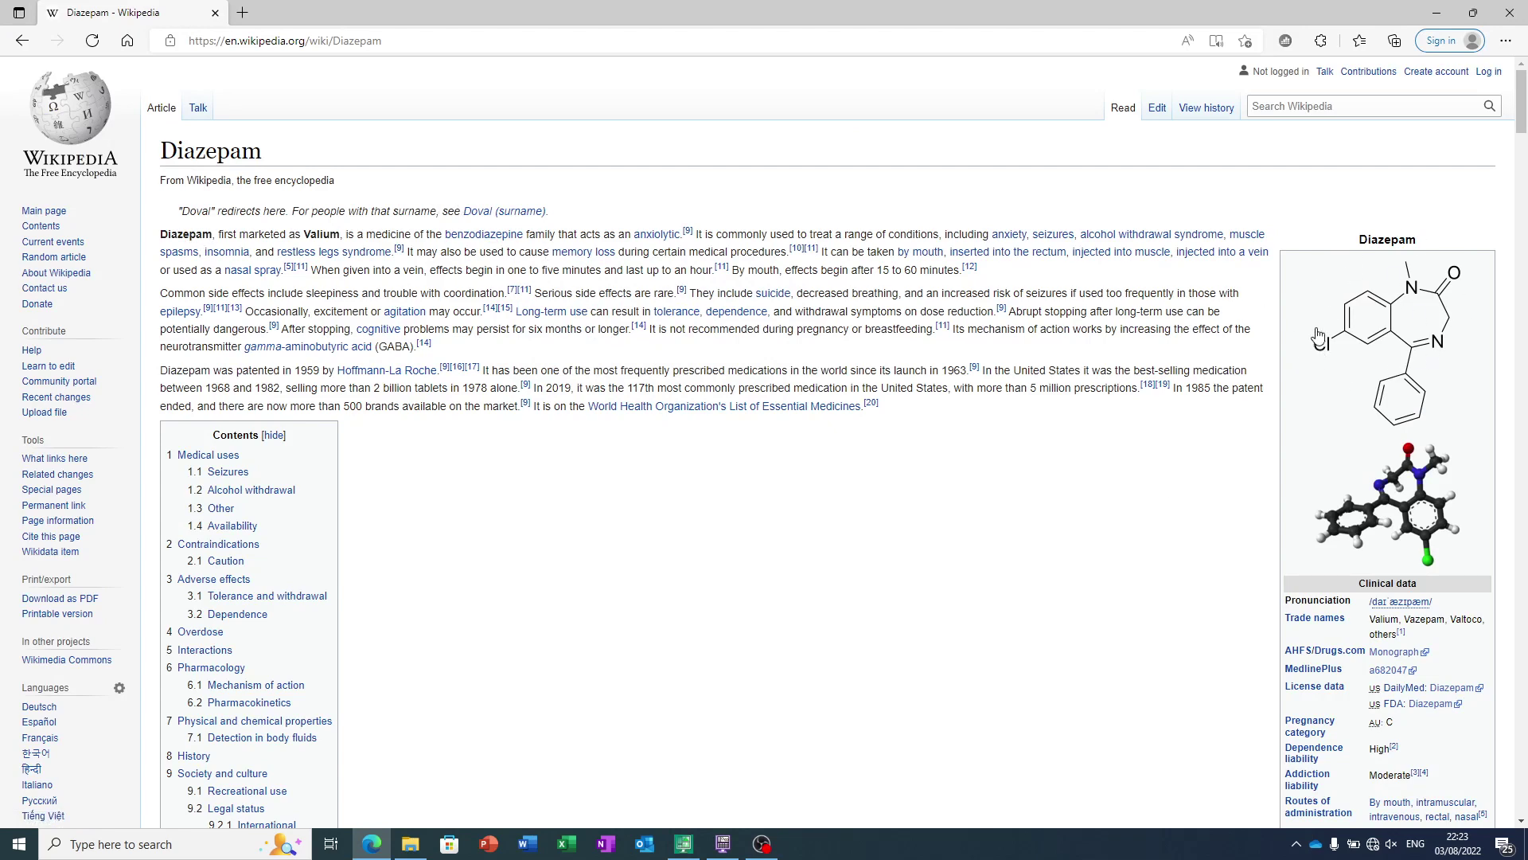
Select diazepam's formula C16H13ClN2O in the Wikipedia Chemical data infobox, then return to MassHunter
scroll(1405, 386, down, 8)
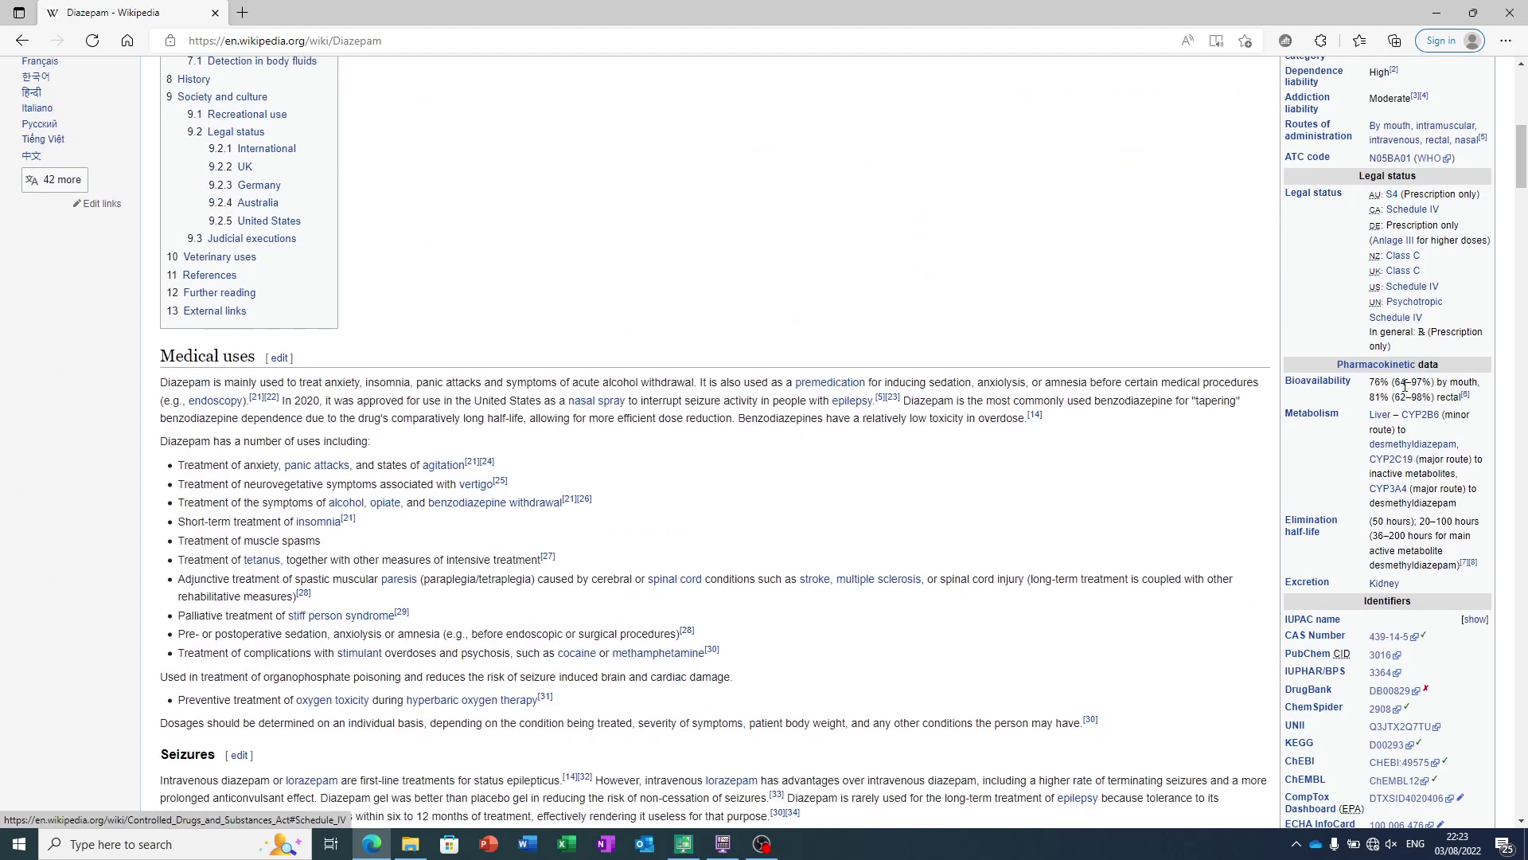
scroll(1405, 386, down, 3)
double_click(1399, 640)
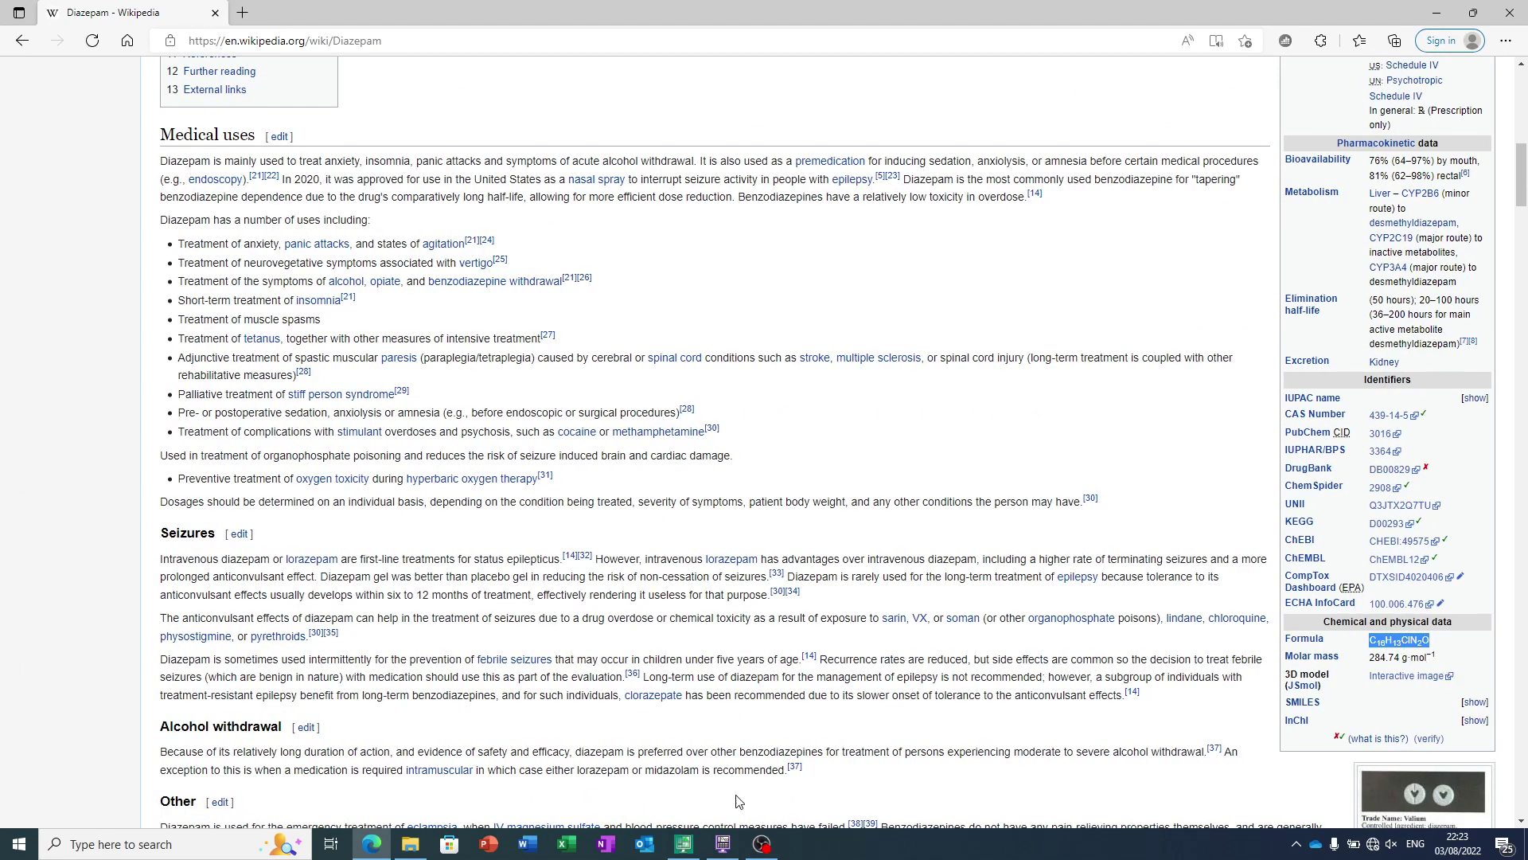
click(699, 850)
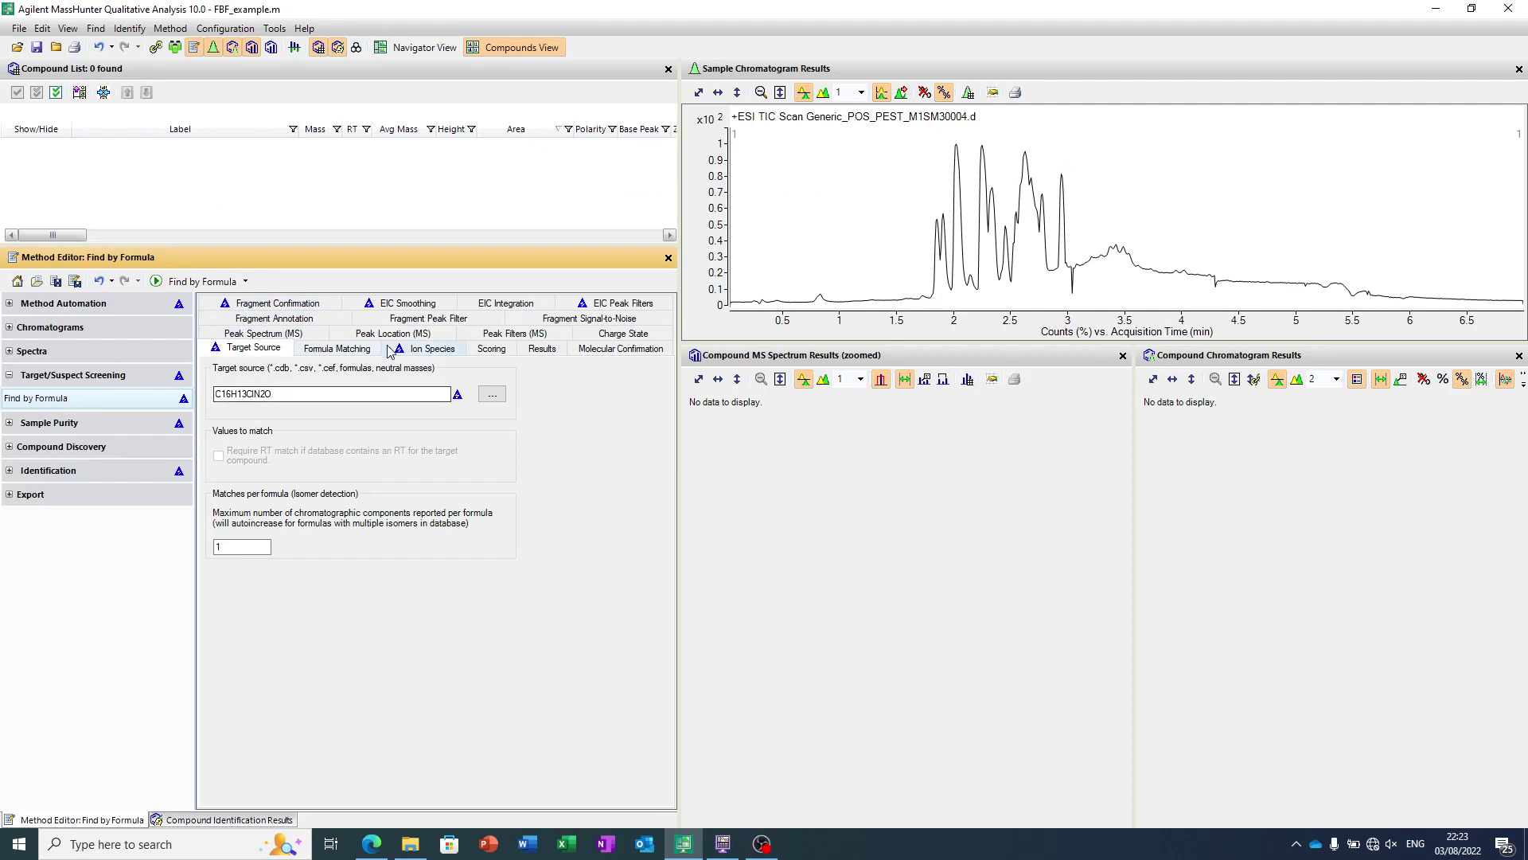
Review the Ion Species, Target Source and Formula Matching settings, then run Find by Formula for C16H13ClN2O
click(421, 350)
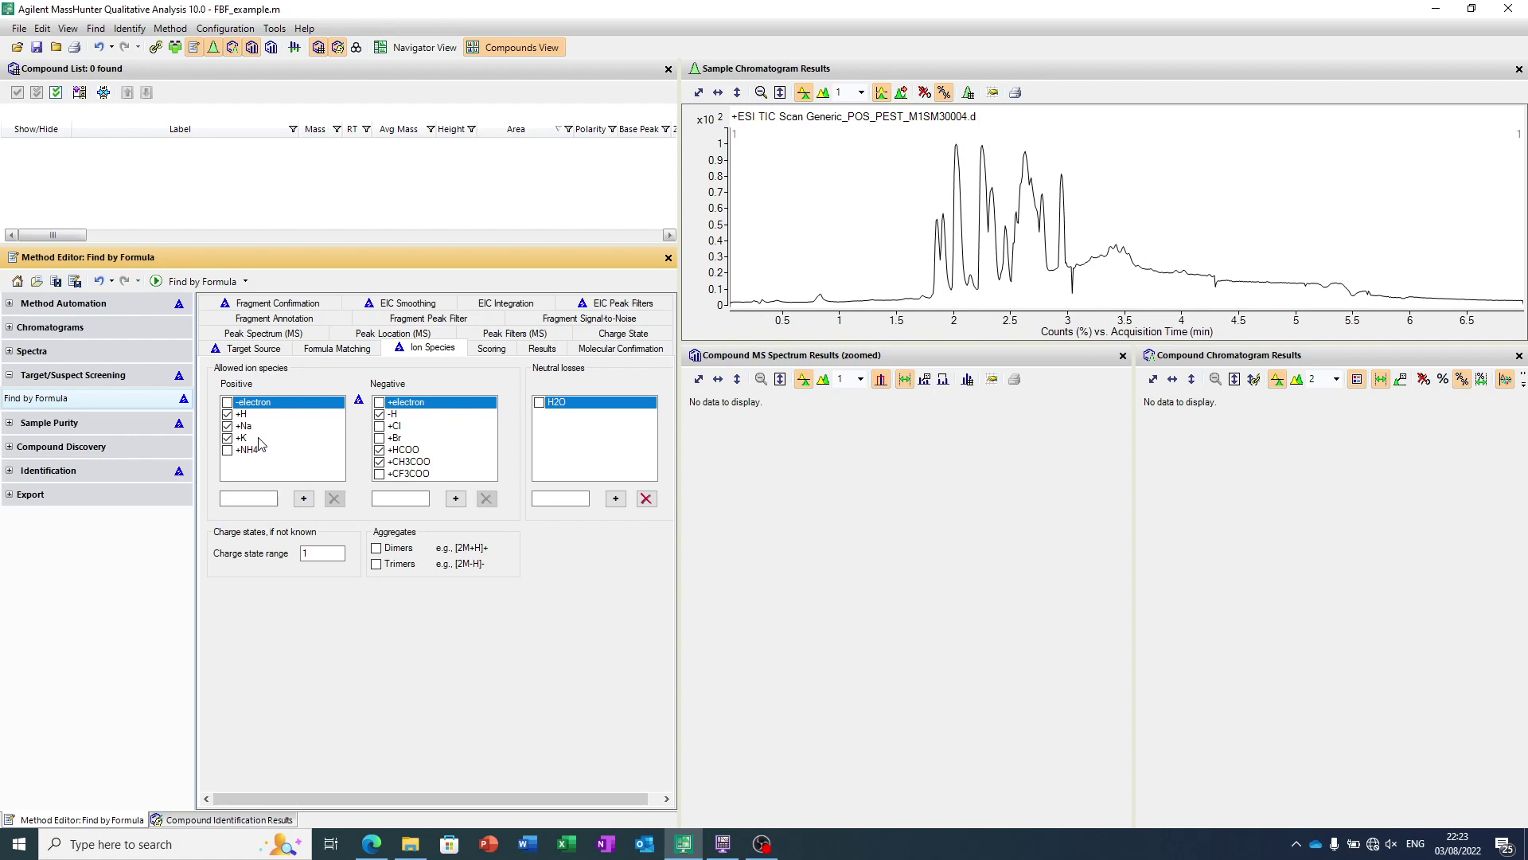
click(253, 348)
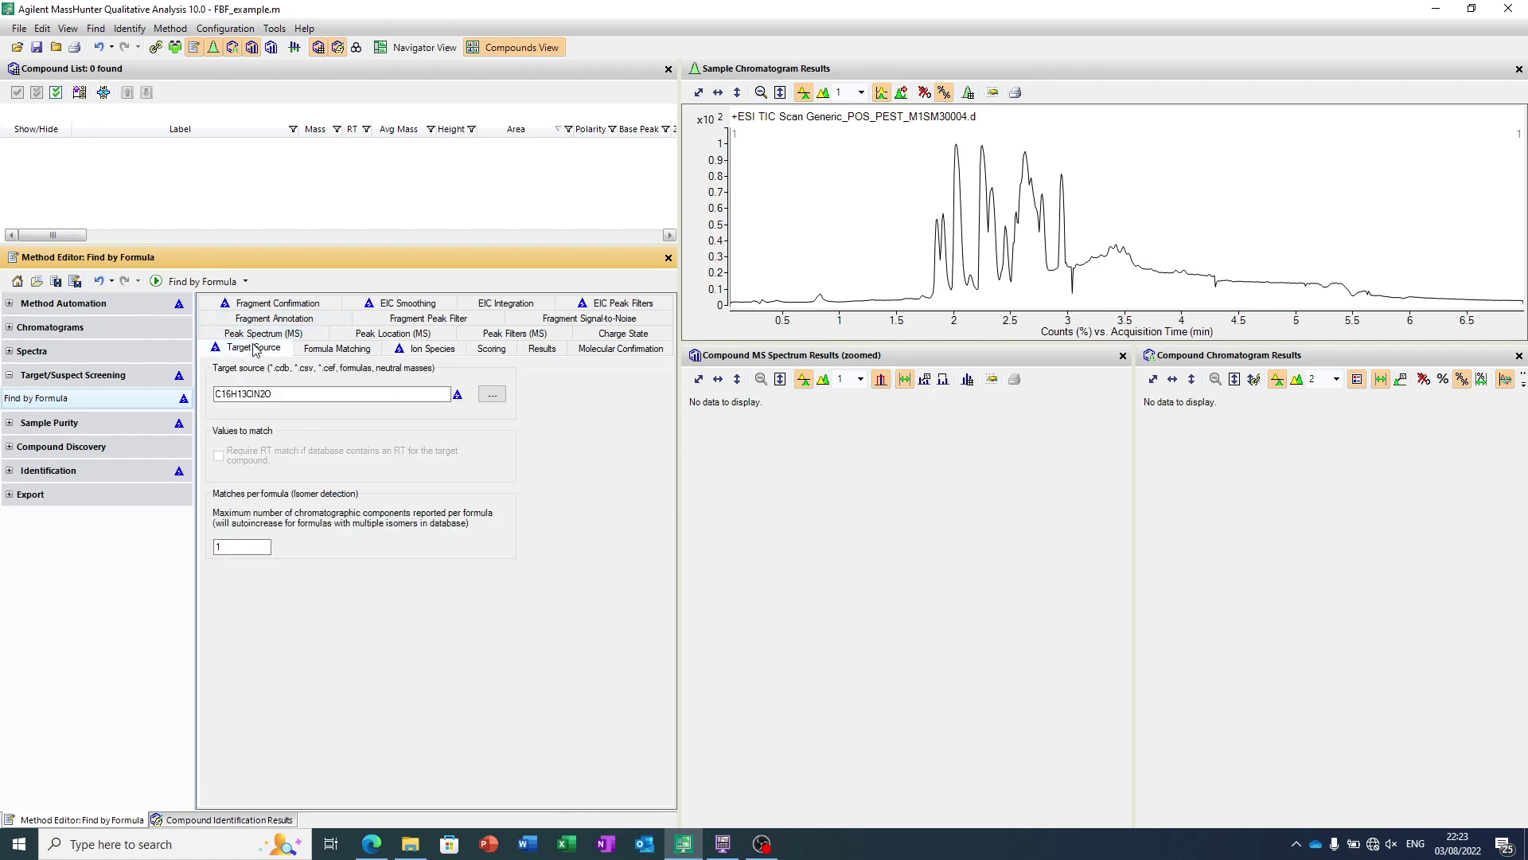
click(313, 351)
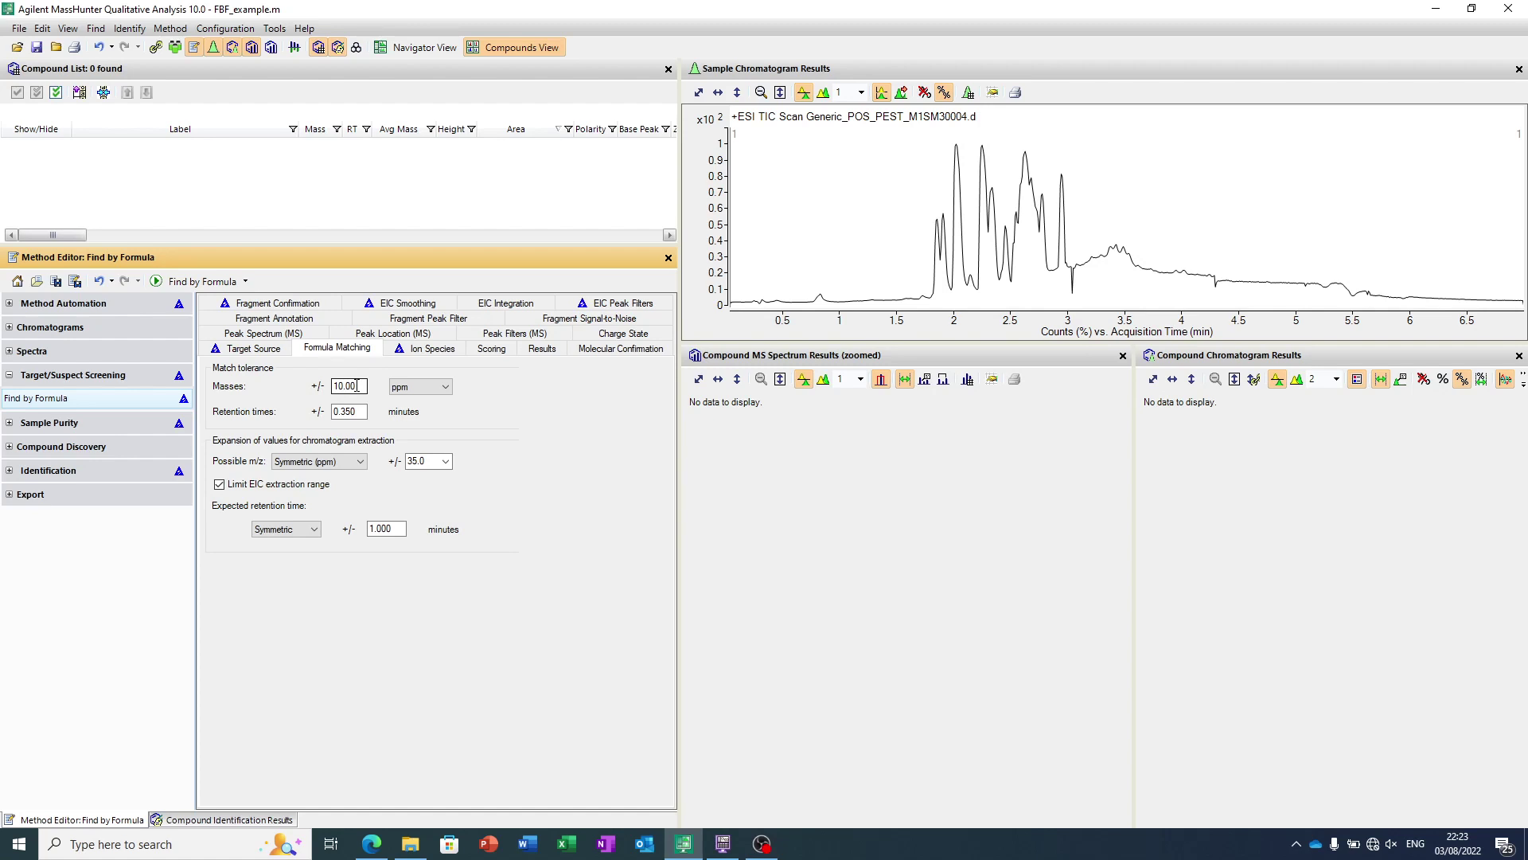
click(195, 281)
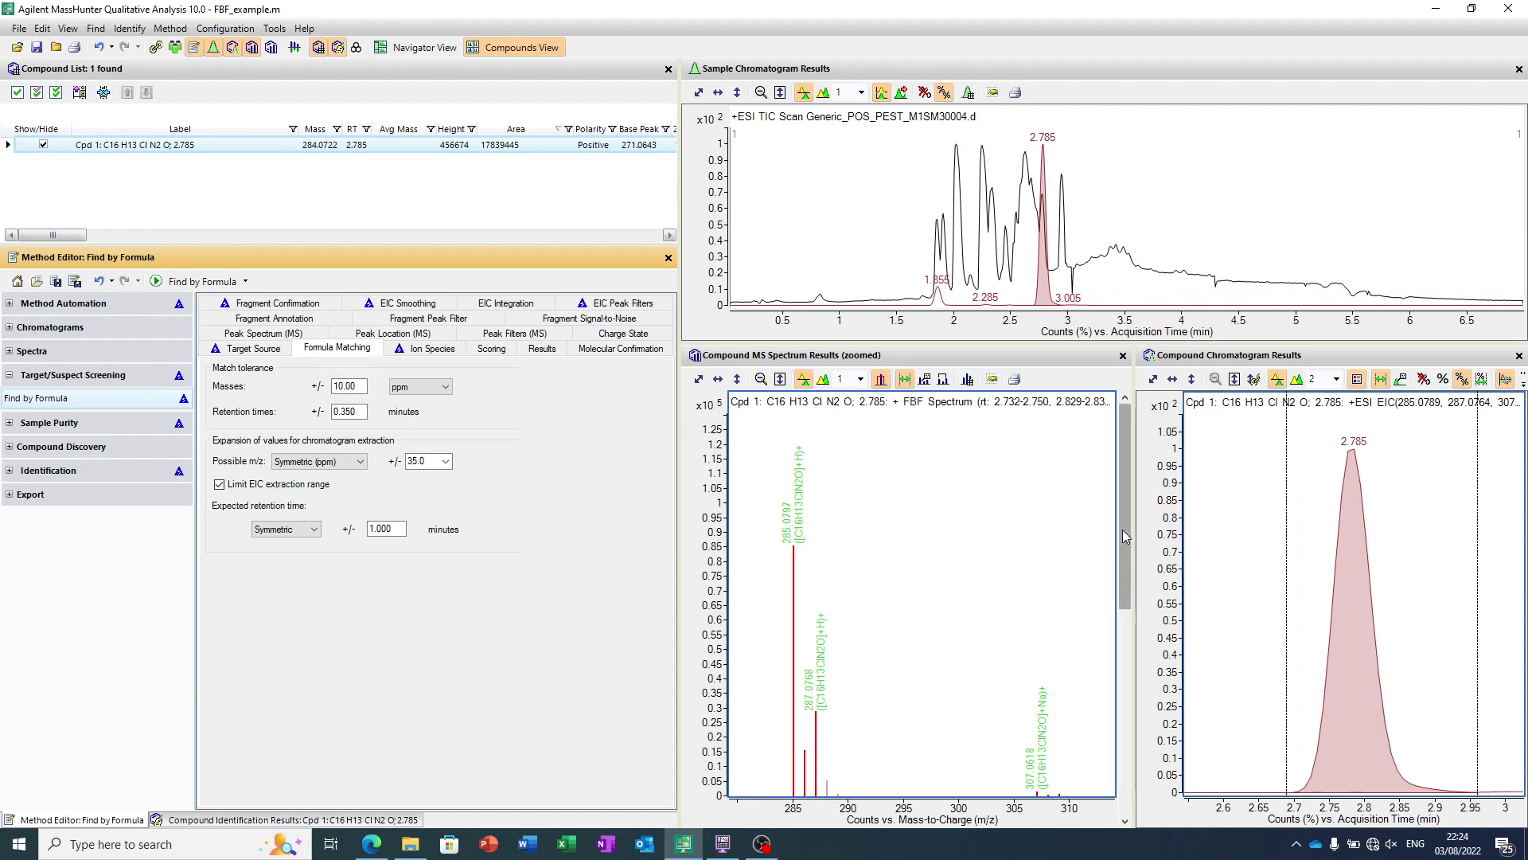
Zoom the scan spectrum to m/z 283–293 and rescale it to resolve peaks 285.0797, 286.0822, 287.0768
drag(1125, 536, 1125, 740)
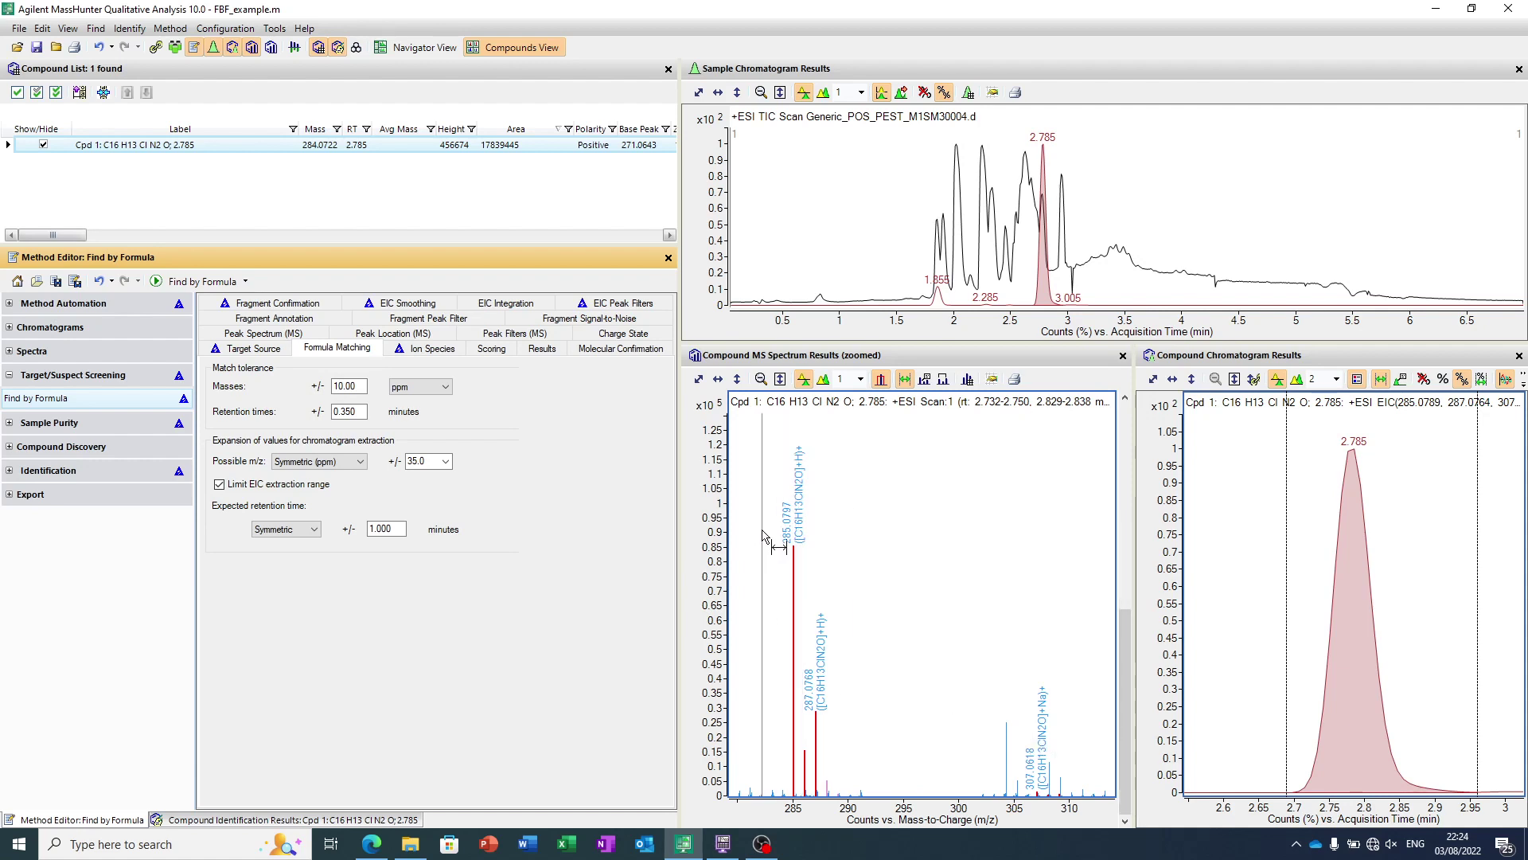
drag(763, 530, 886, 807)
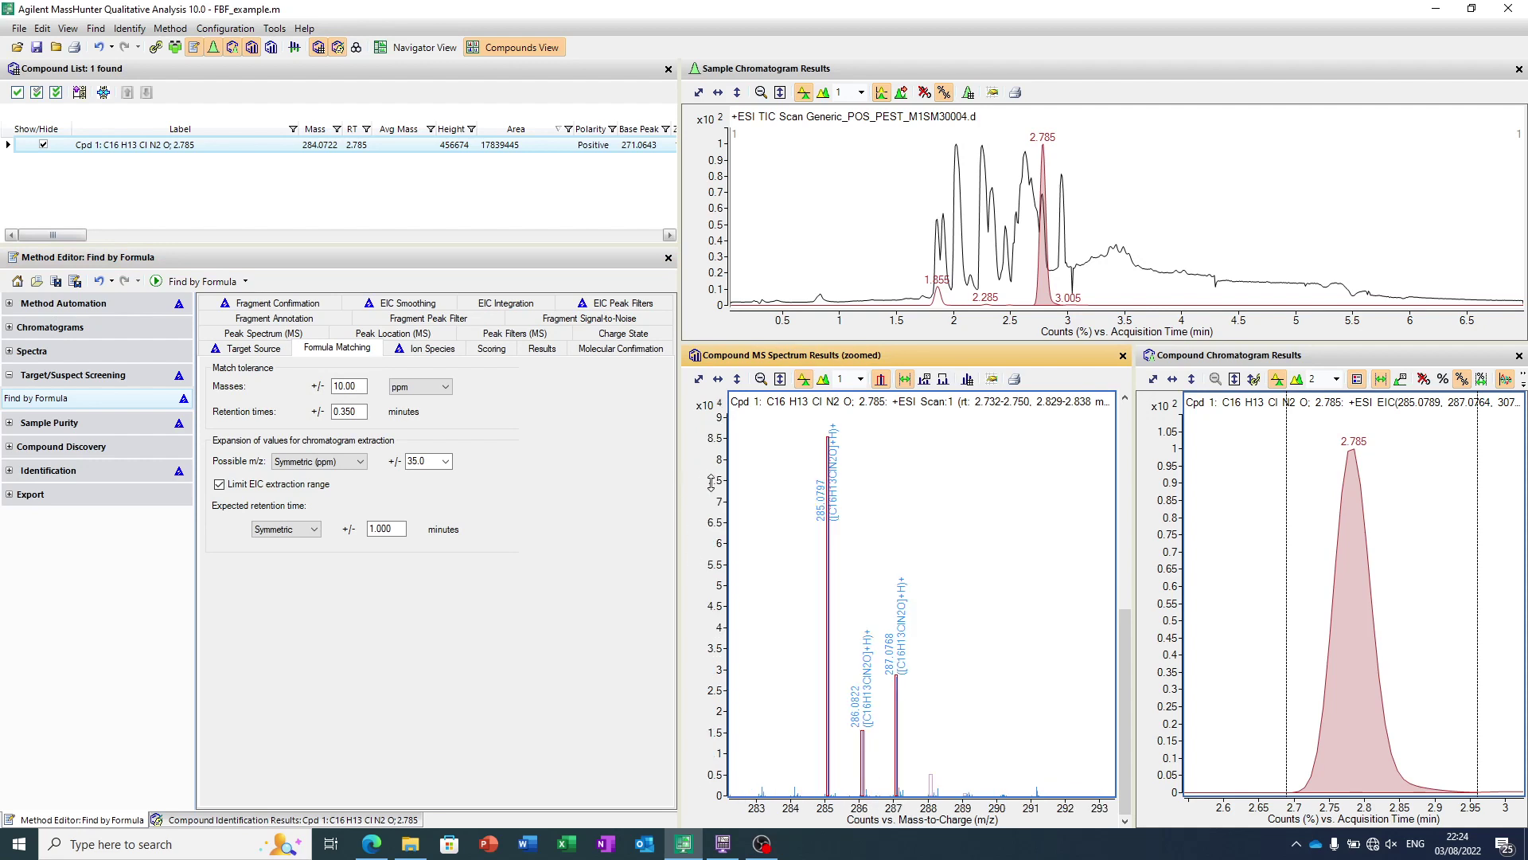
drag(711, 482, 722, 557)
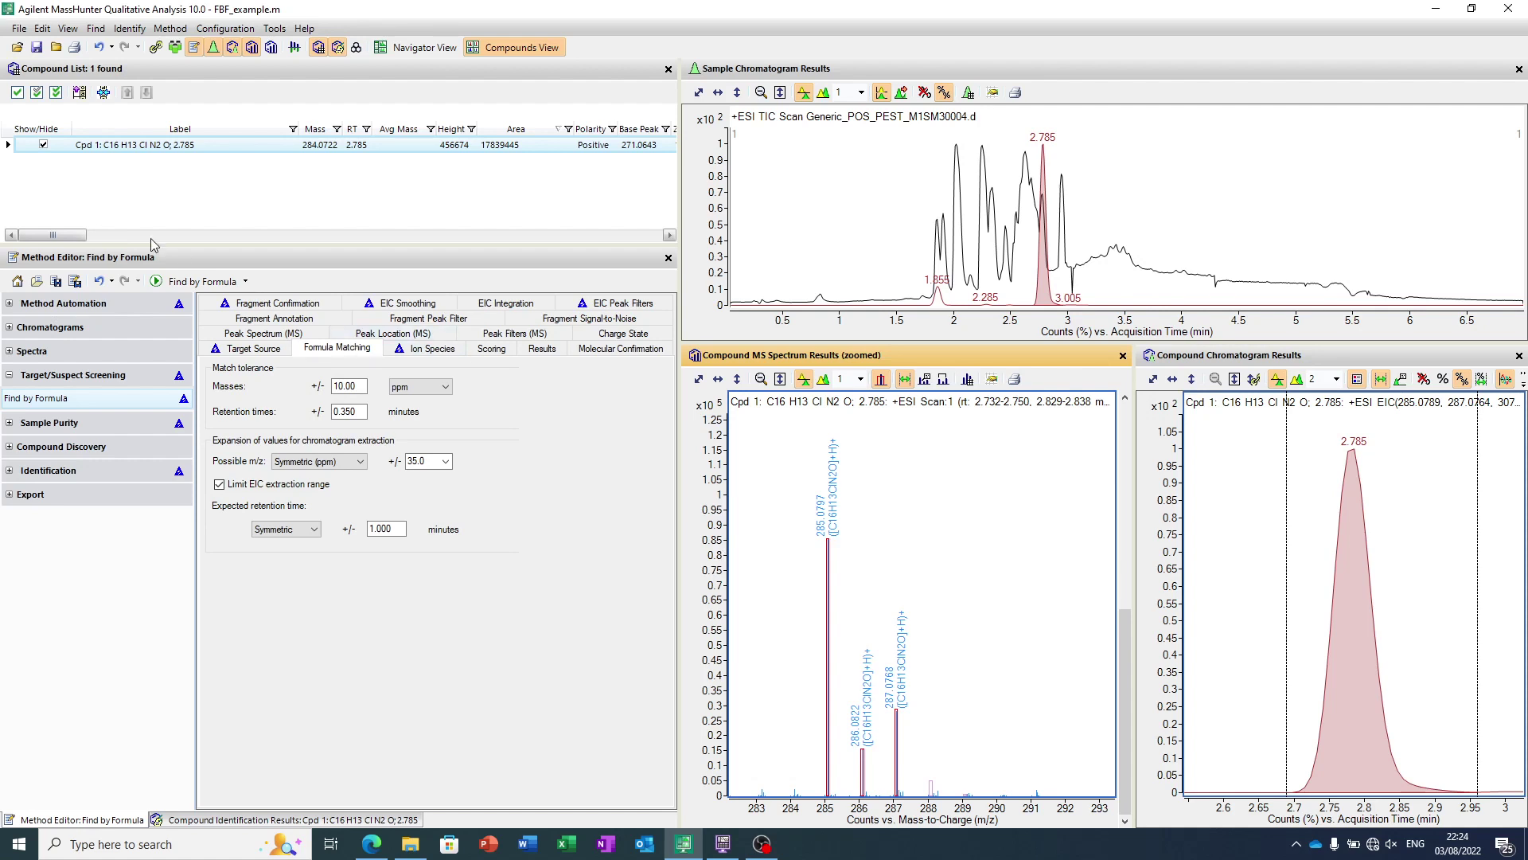
drag(67, 237, 276, 239)
Add all columns to the Compound List and scroll to score 91.63, mass 284.0716, 2.07 ppm error
right_click(277, 121)
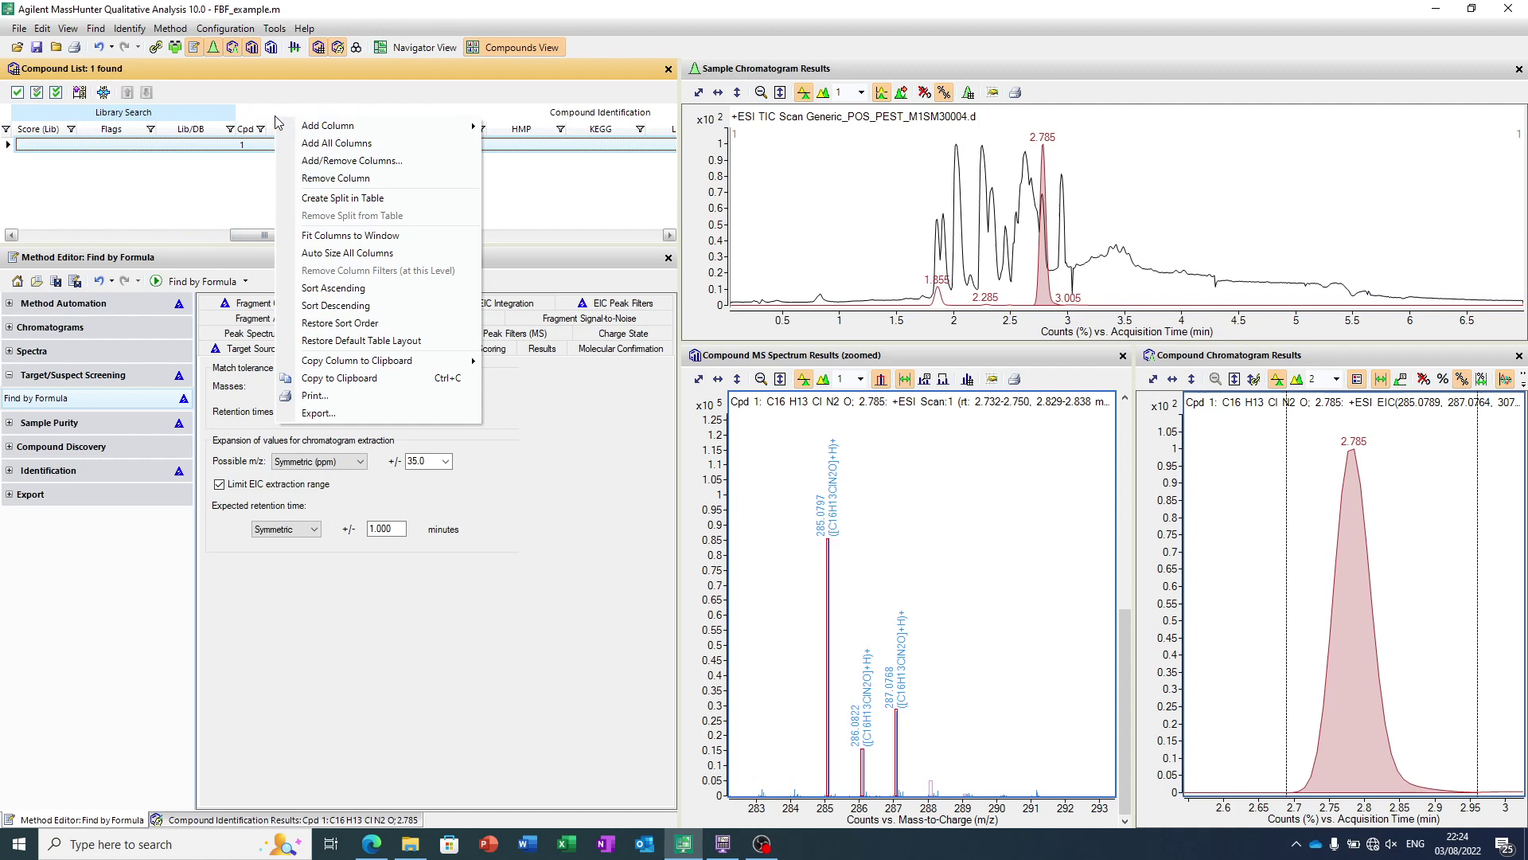
click(313, 148)
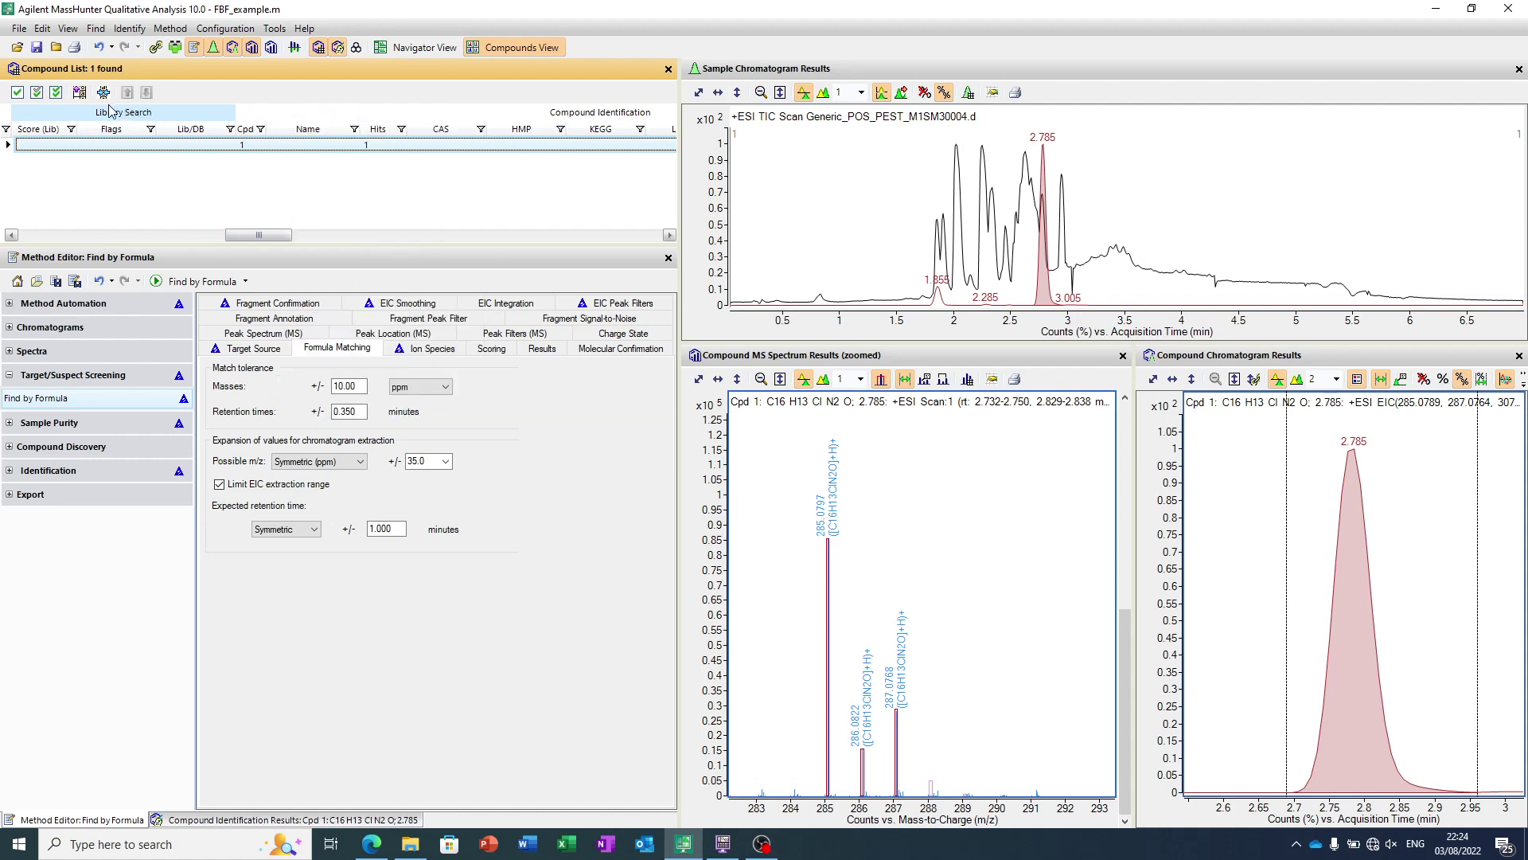
click(80, 94)
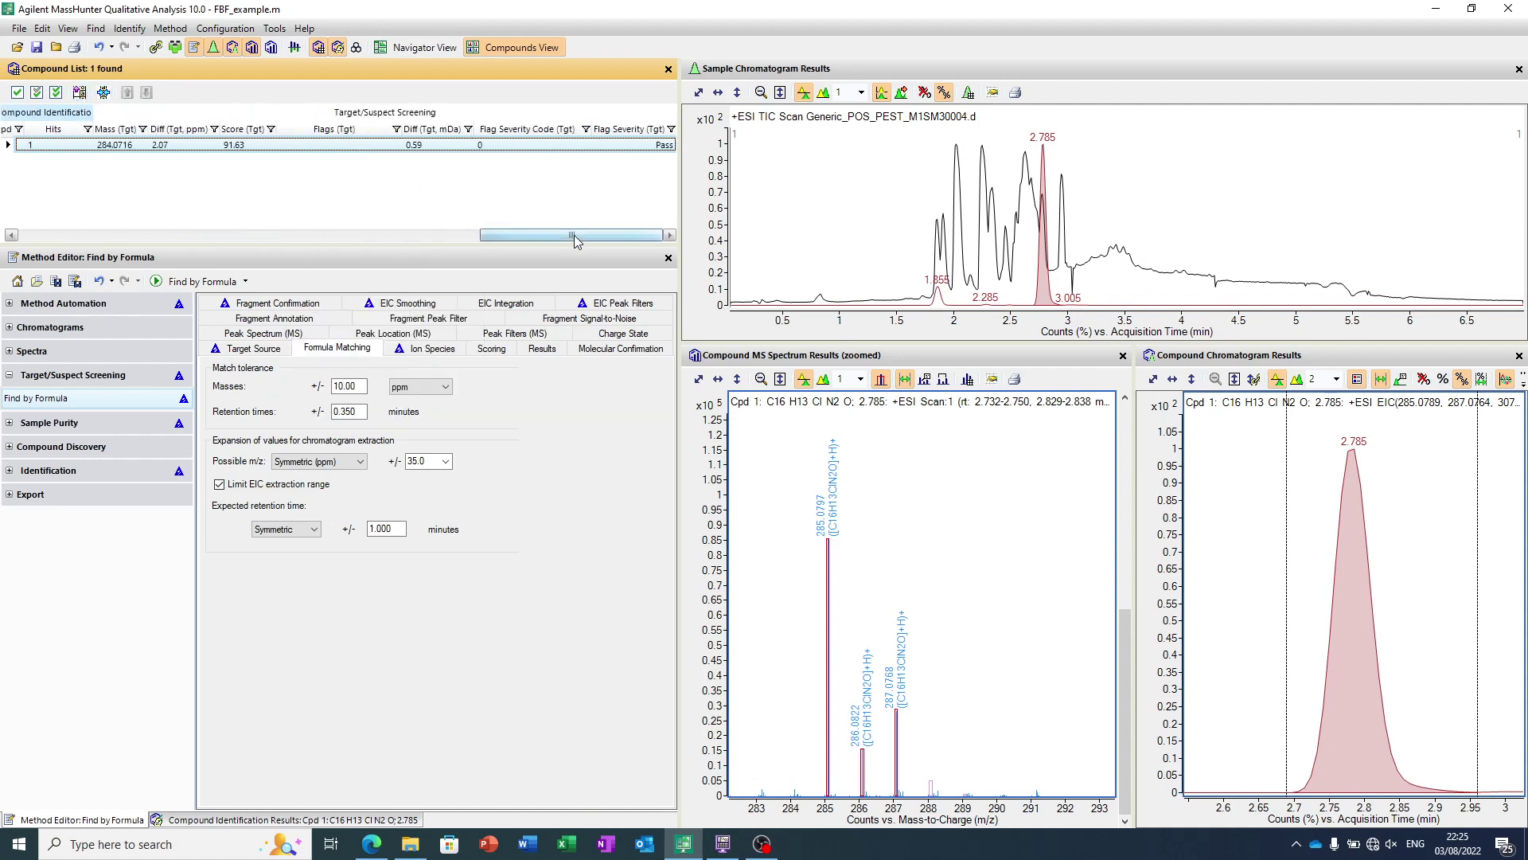
drag(571, 237, 506, 238)
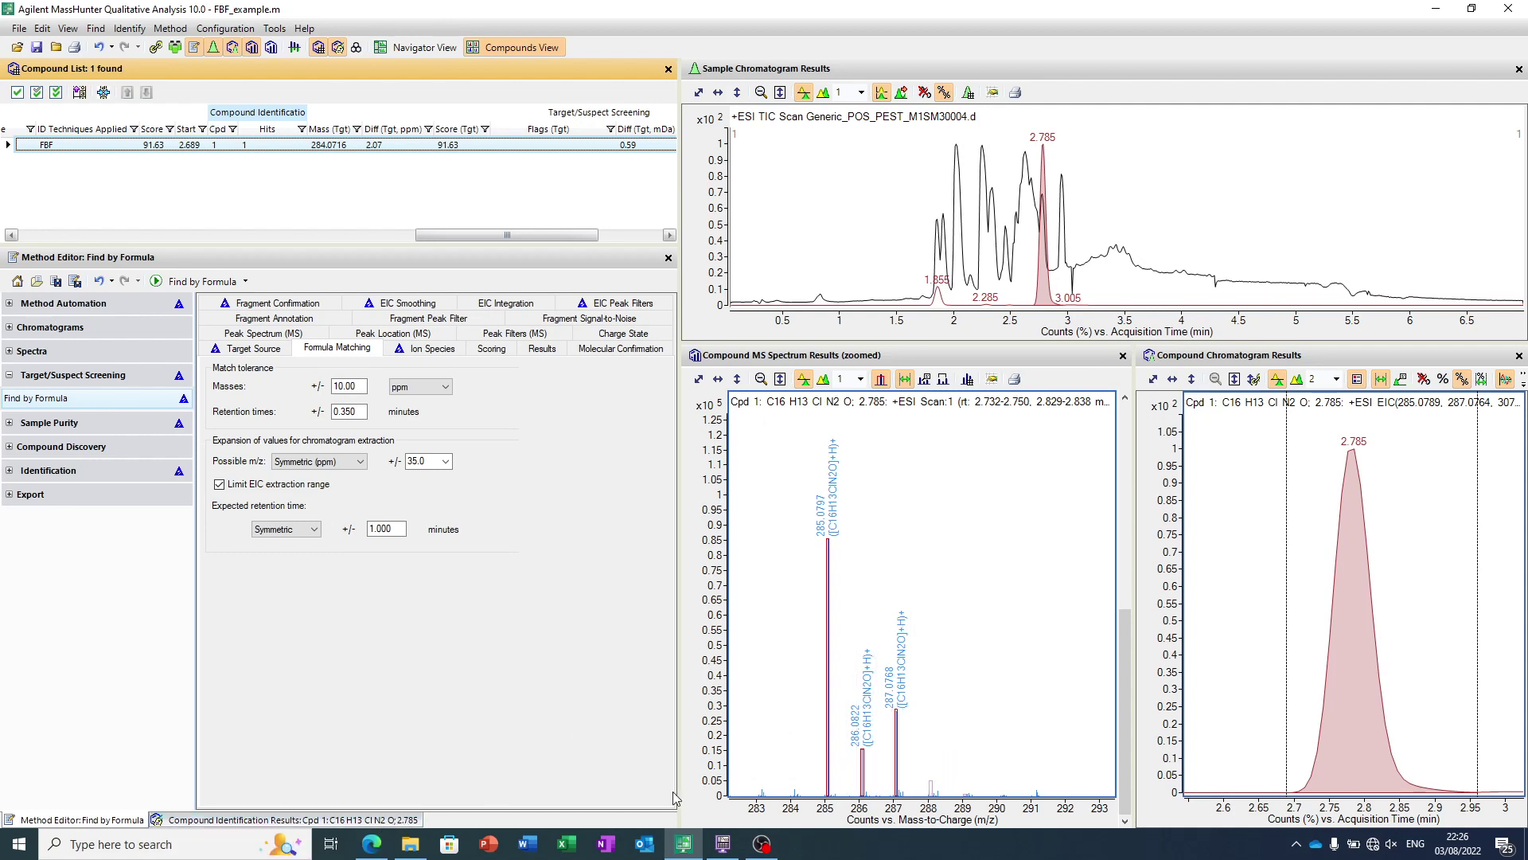
Zoom the spectrum to m/z 284–289, then switch to the Diazepam Wikipedia article
drag(784, 495, 993, 798)
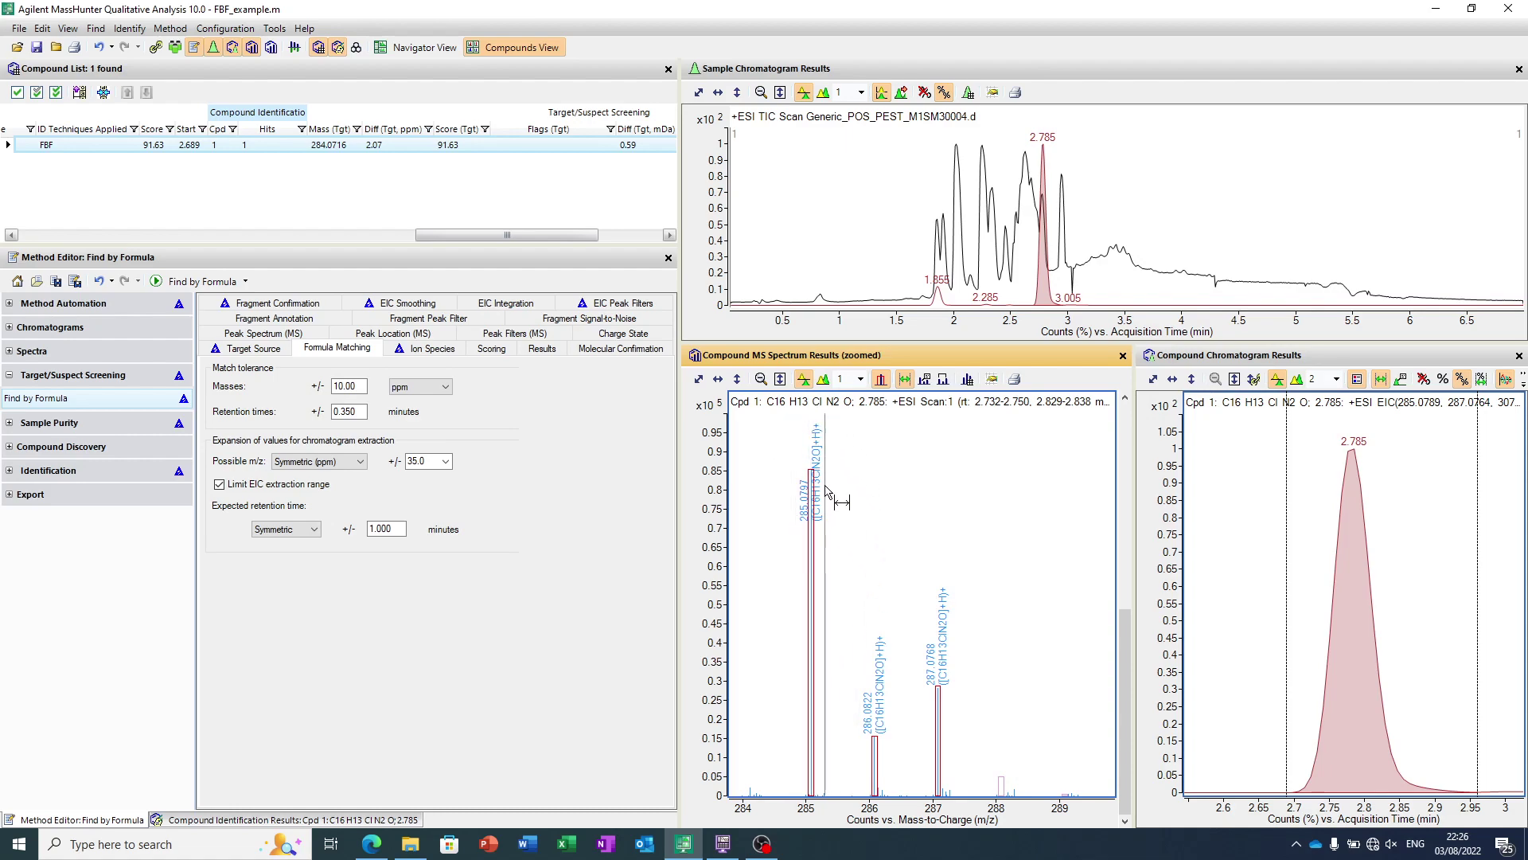
key(alt+Tab)
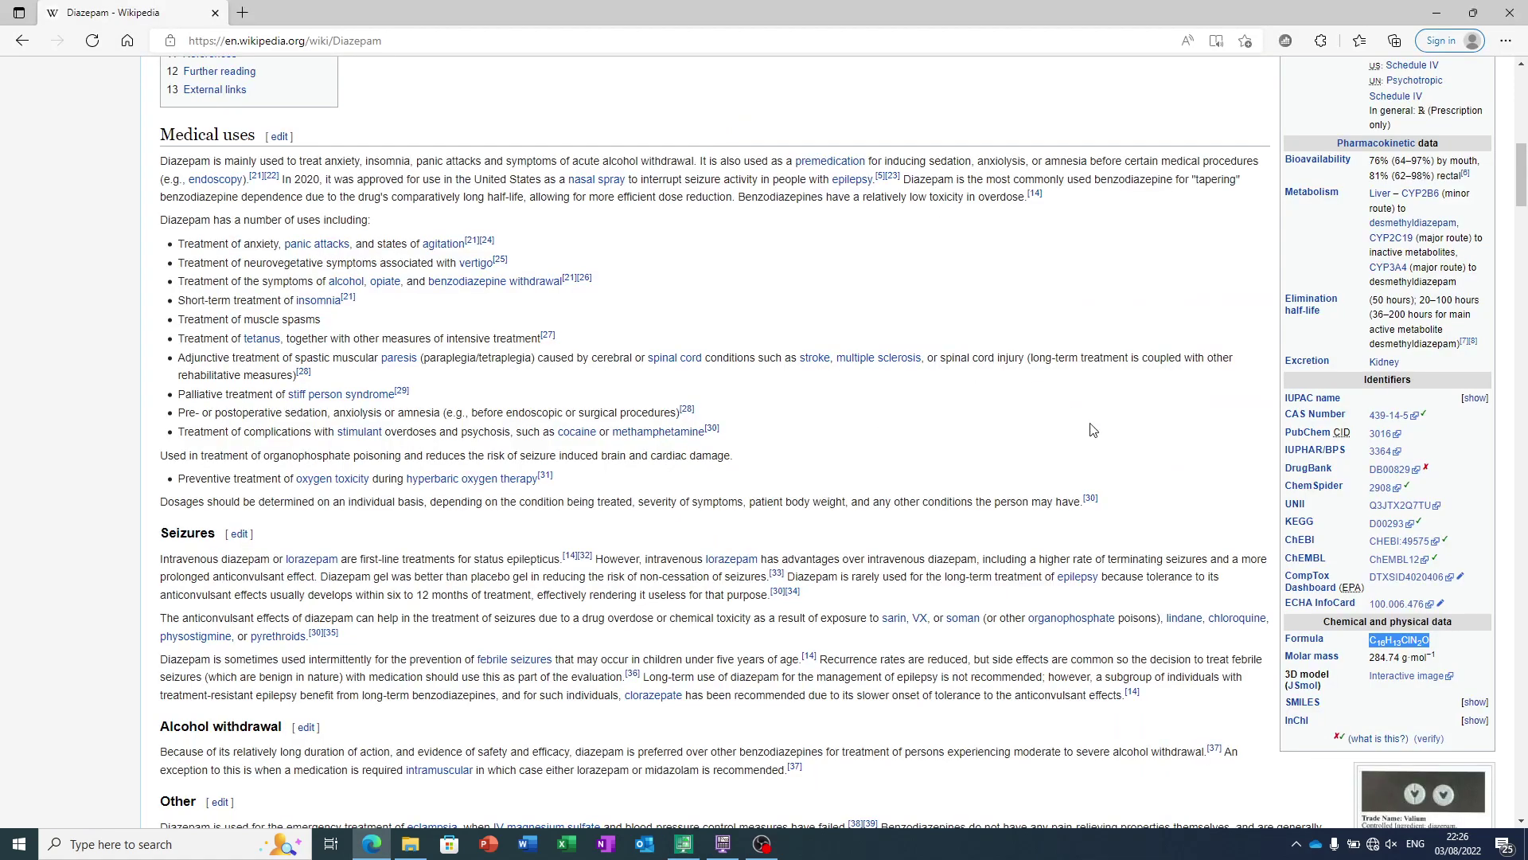
Scroll the Diazepam article up to its title and 2D/3D structure diagrams
scroll(1092, 430, up, 3)
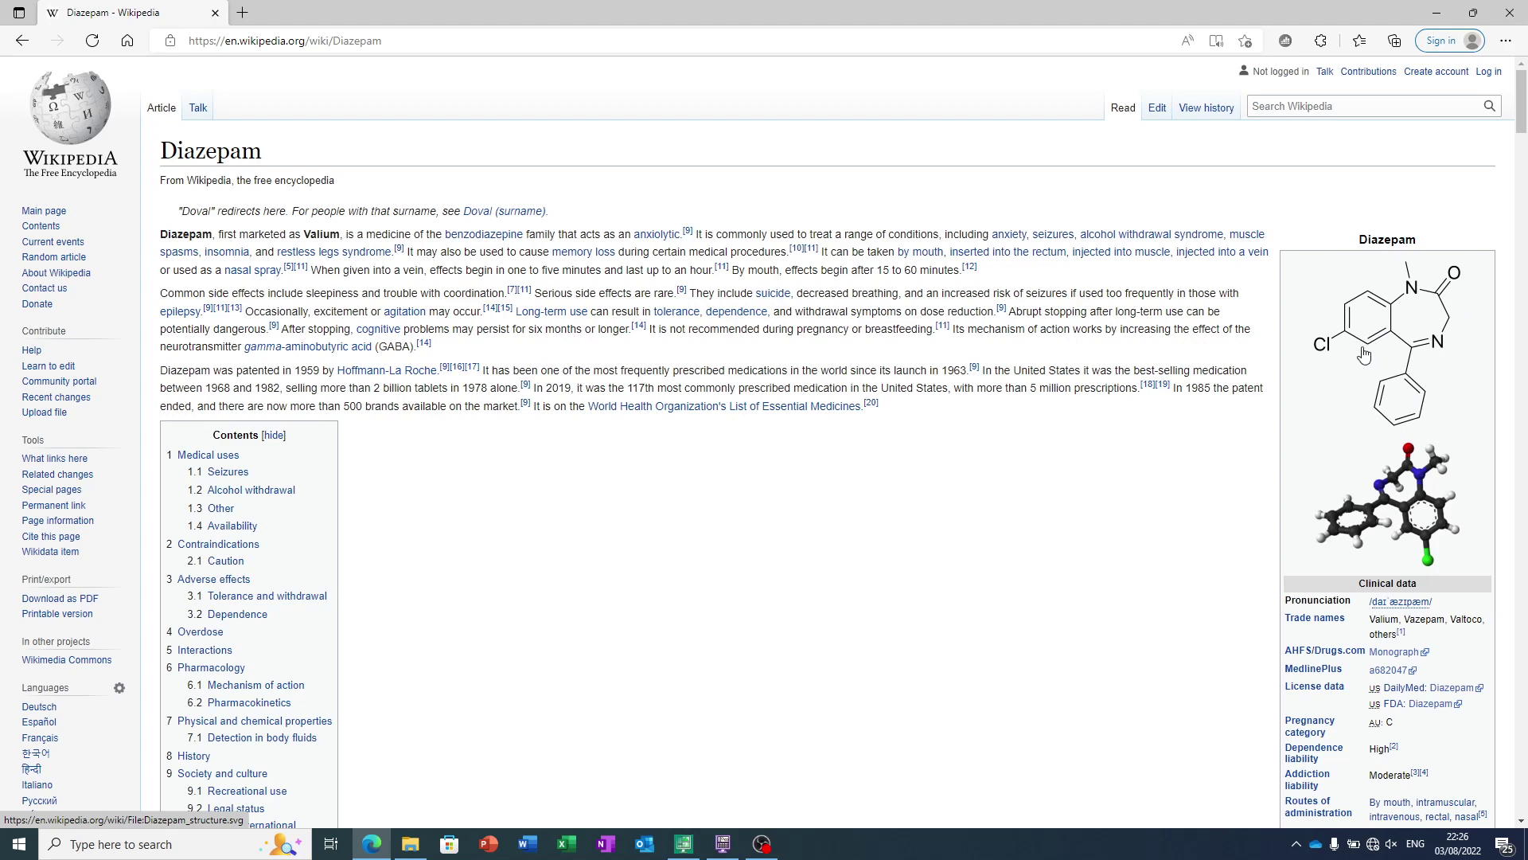
Back in MassHunter, toggle the predicted isotope overlay off and on over the m/z 284–289 spectrum
key(alt+Tab)
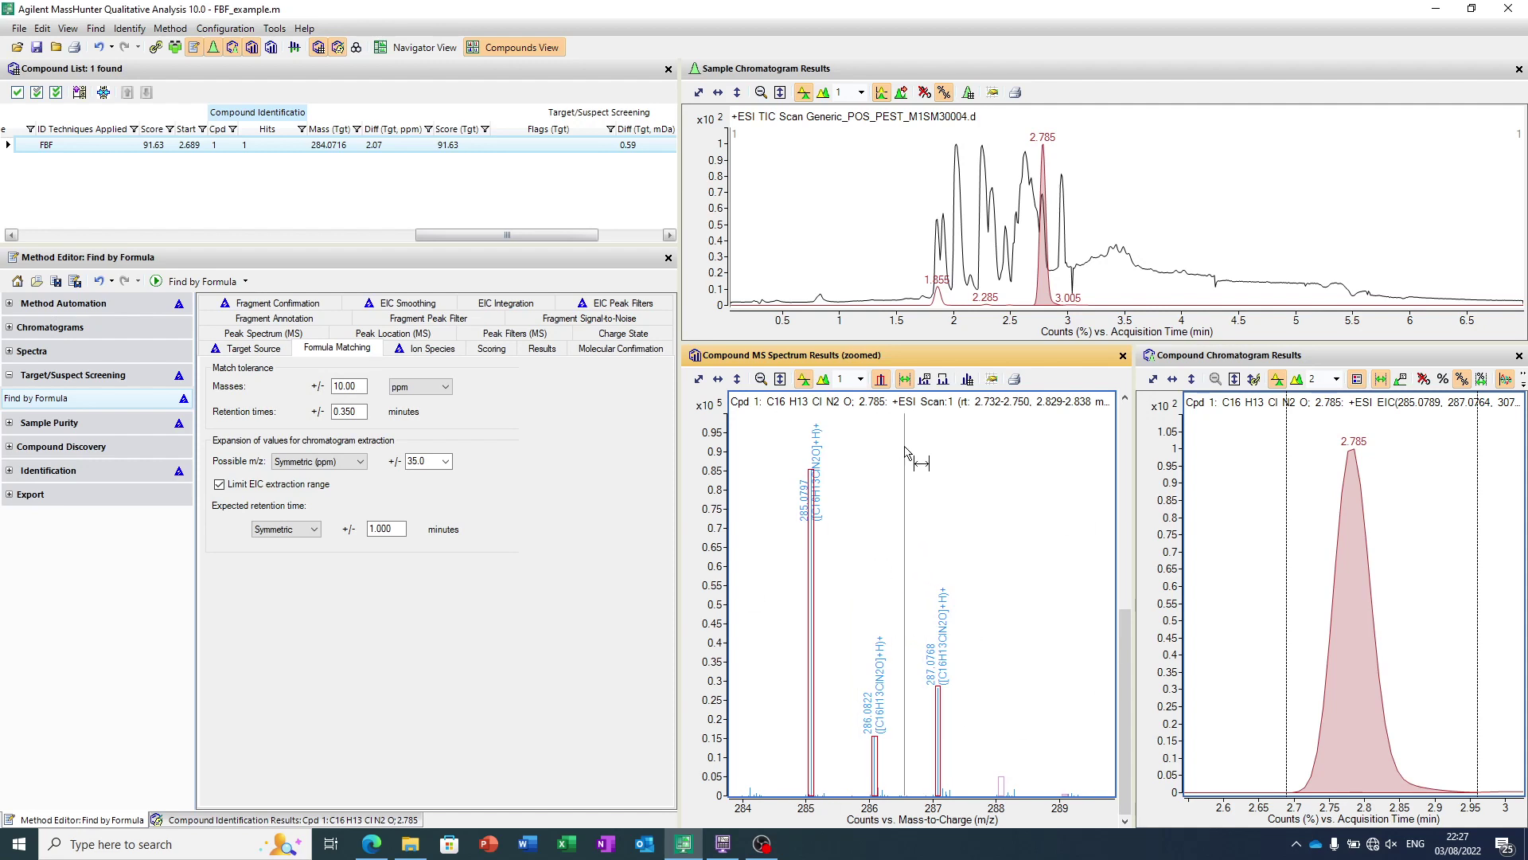
click(881, 379)
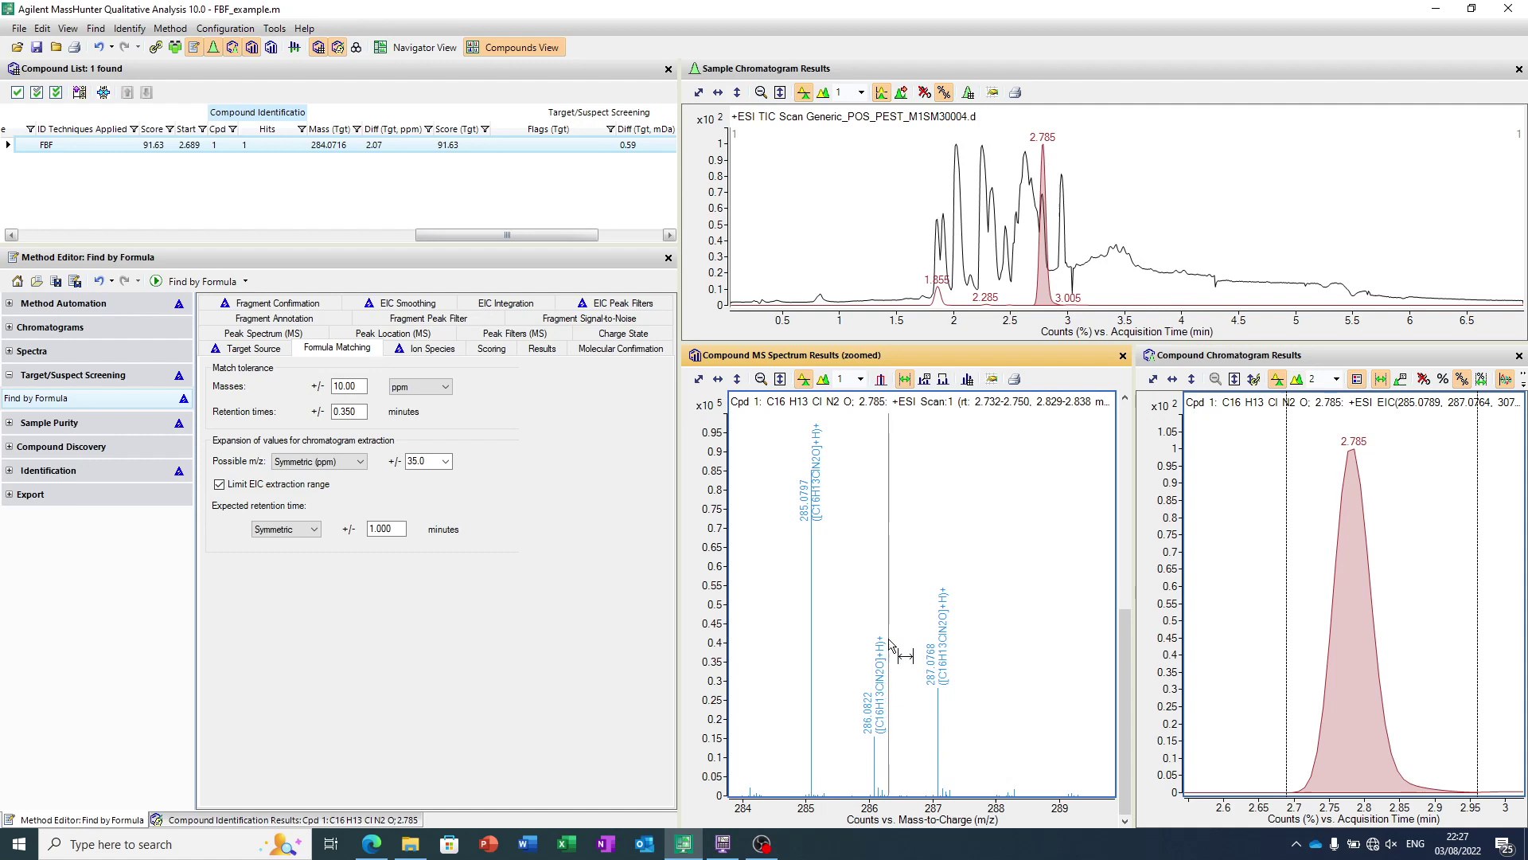
click(881, 379)
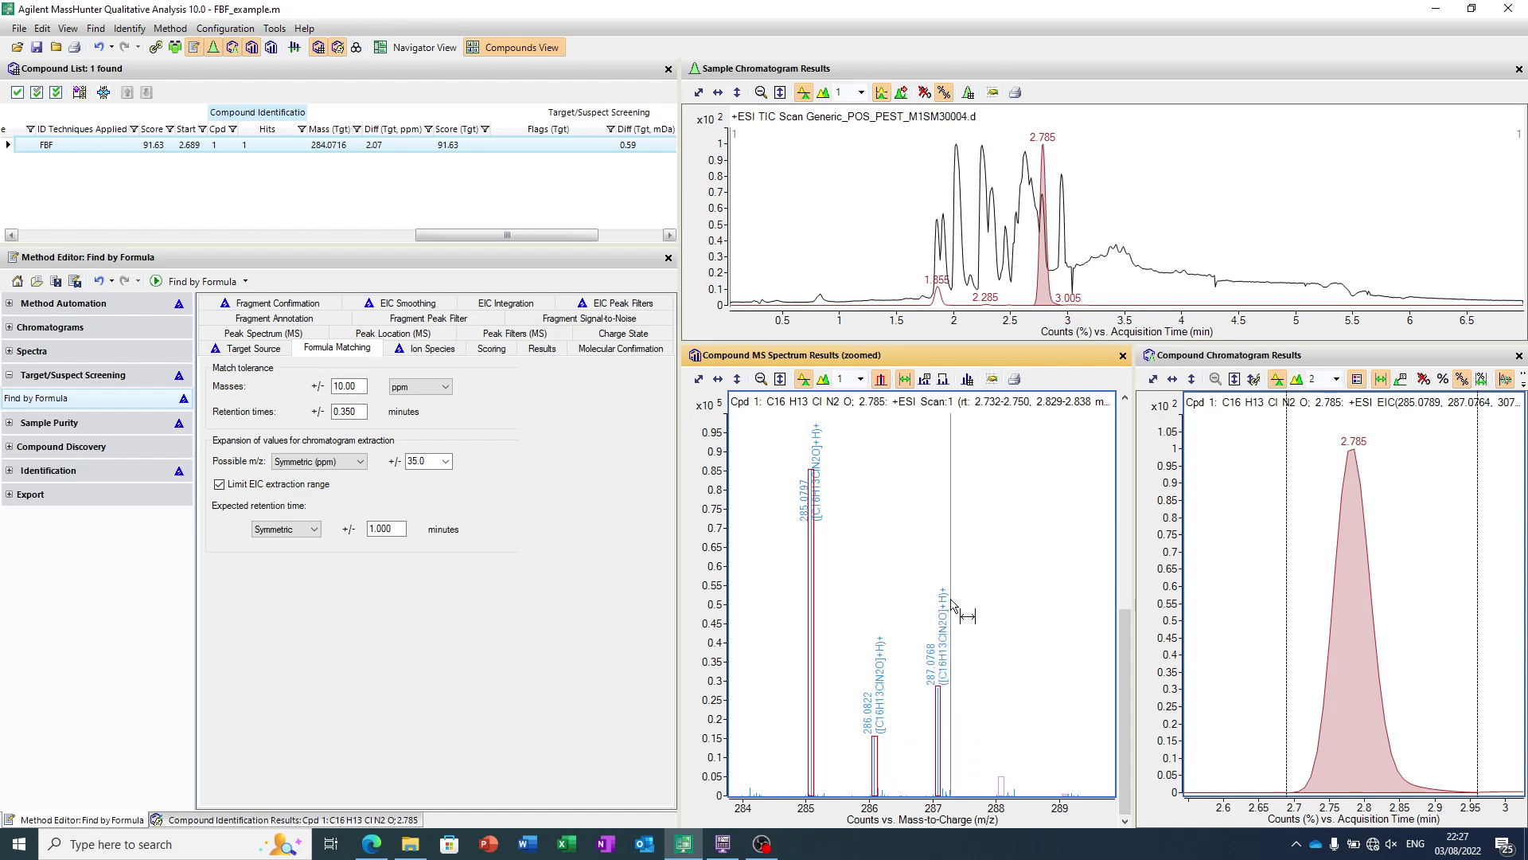
Show the C16 H13 Cl N2 O identification results and scroll to the 2.6, 0.69, 1.23 ppm errors
click(250, 347)
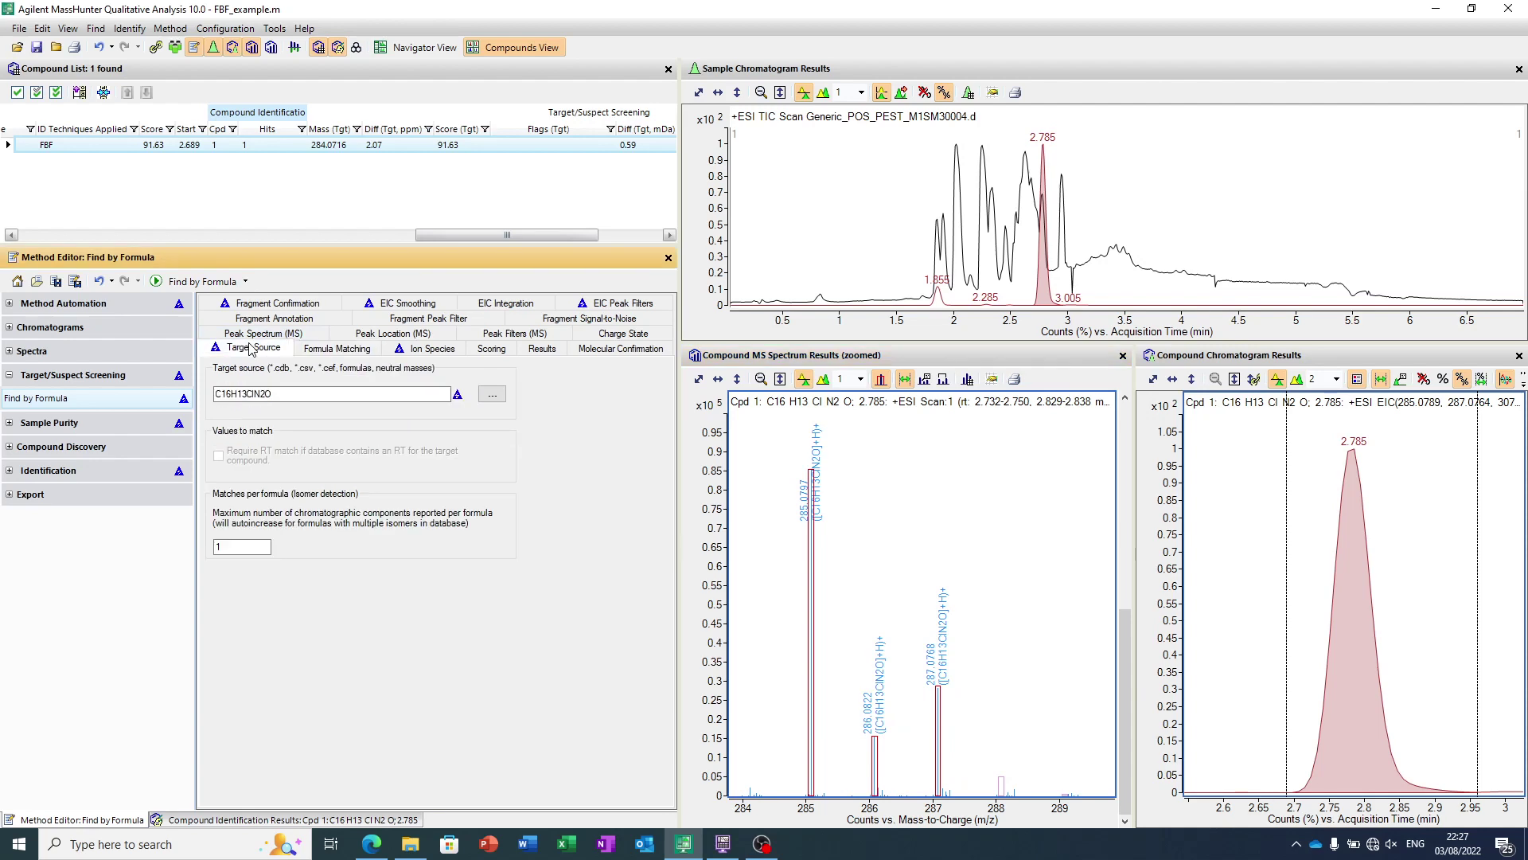
click(293, 820)
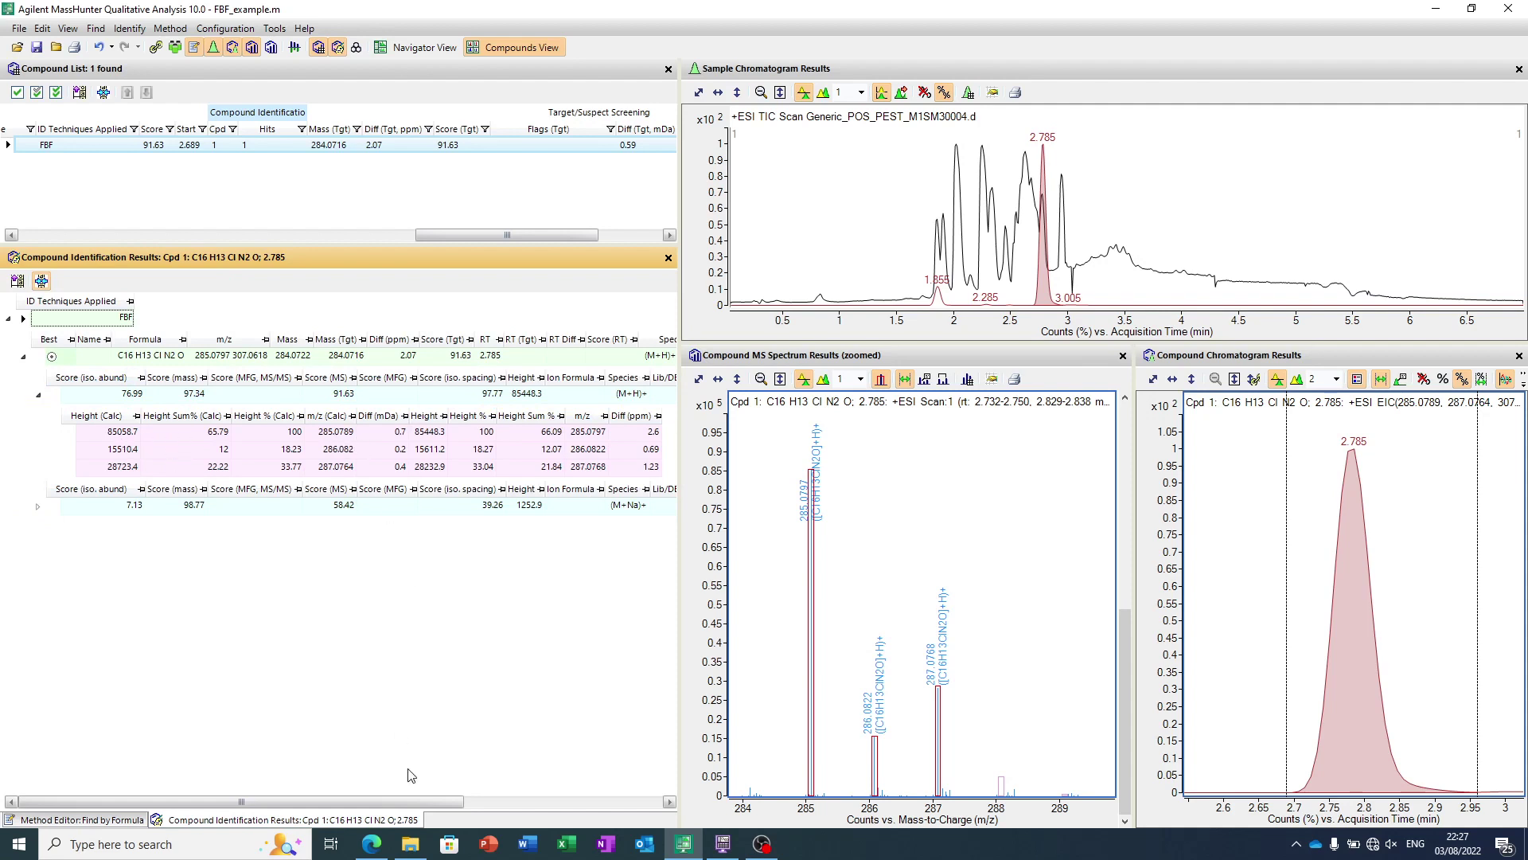
drag(415, 796, 486, 796)
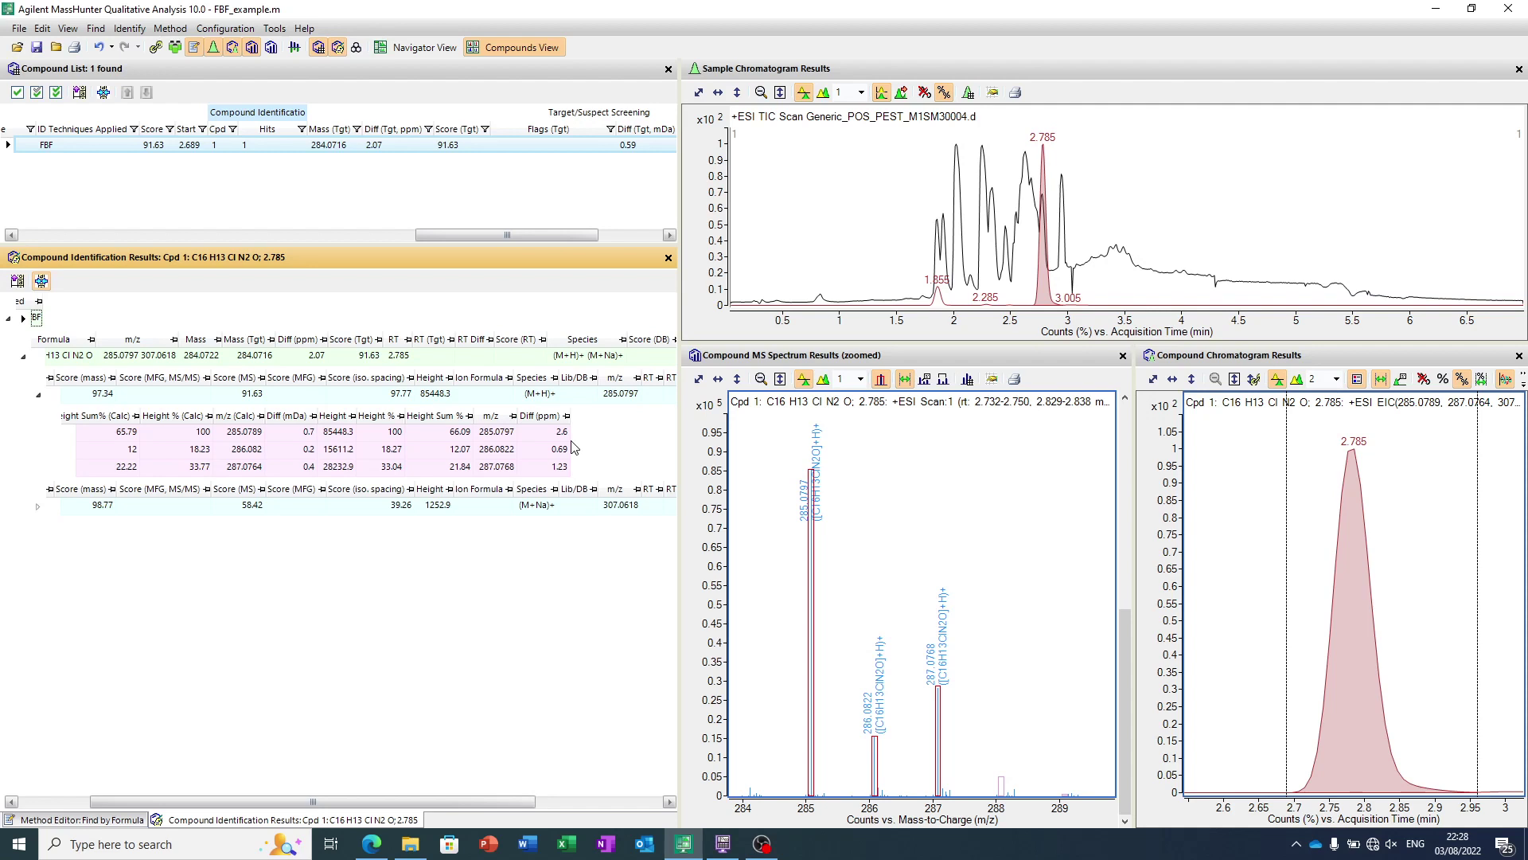
Select the 285.0797 and 286.0822 isotope match rows, scrolling the table back to its name and formula columns
click(484, 436)
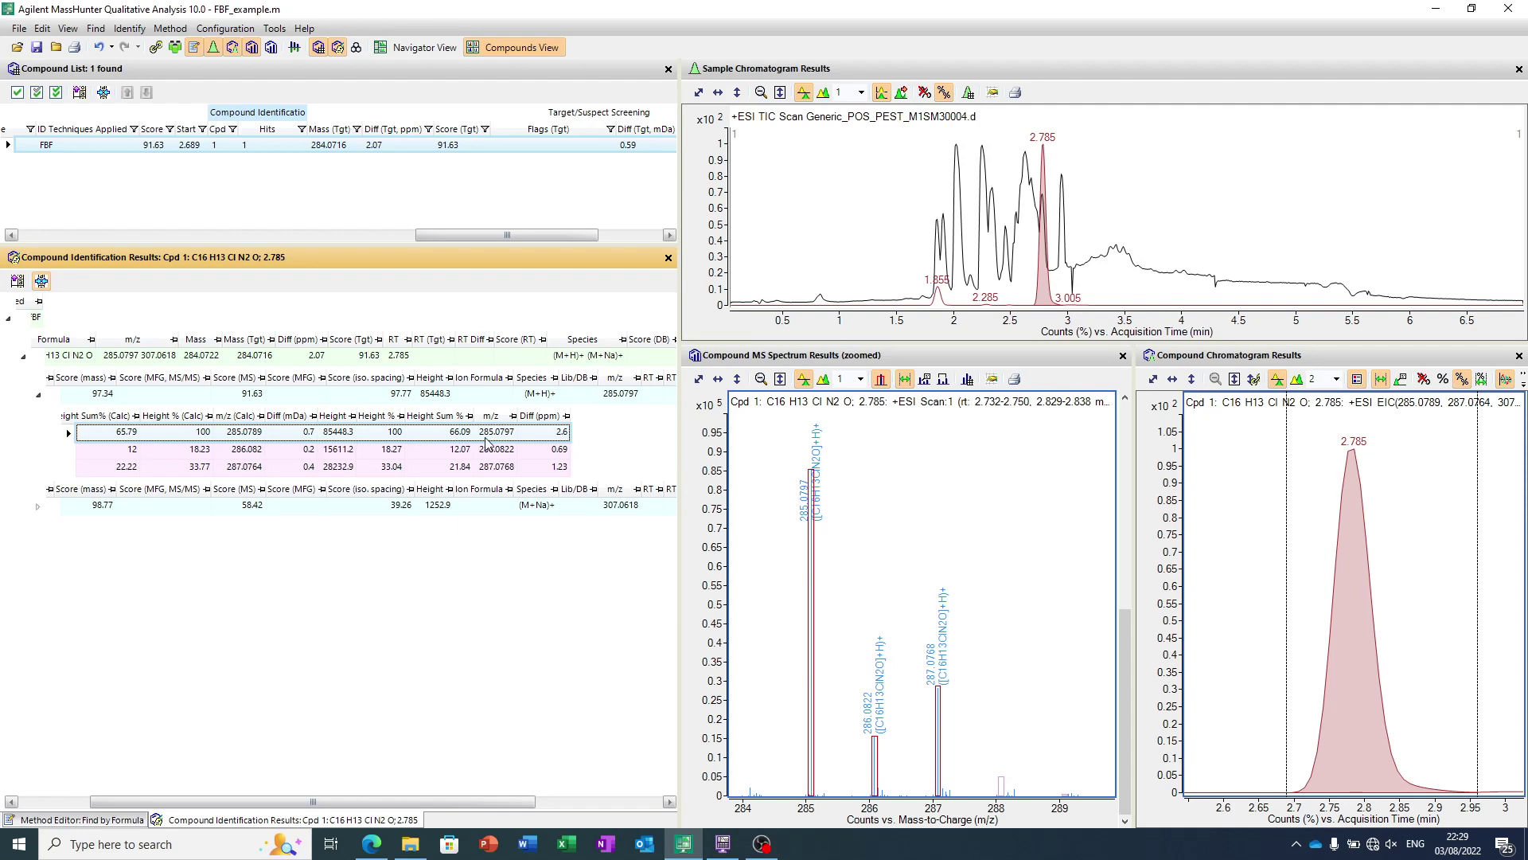
drag(478, 801, 382, 792)
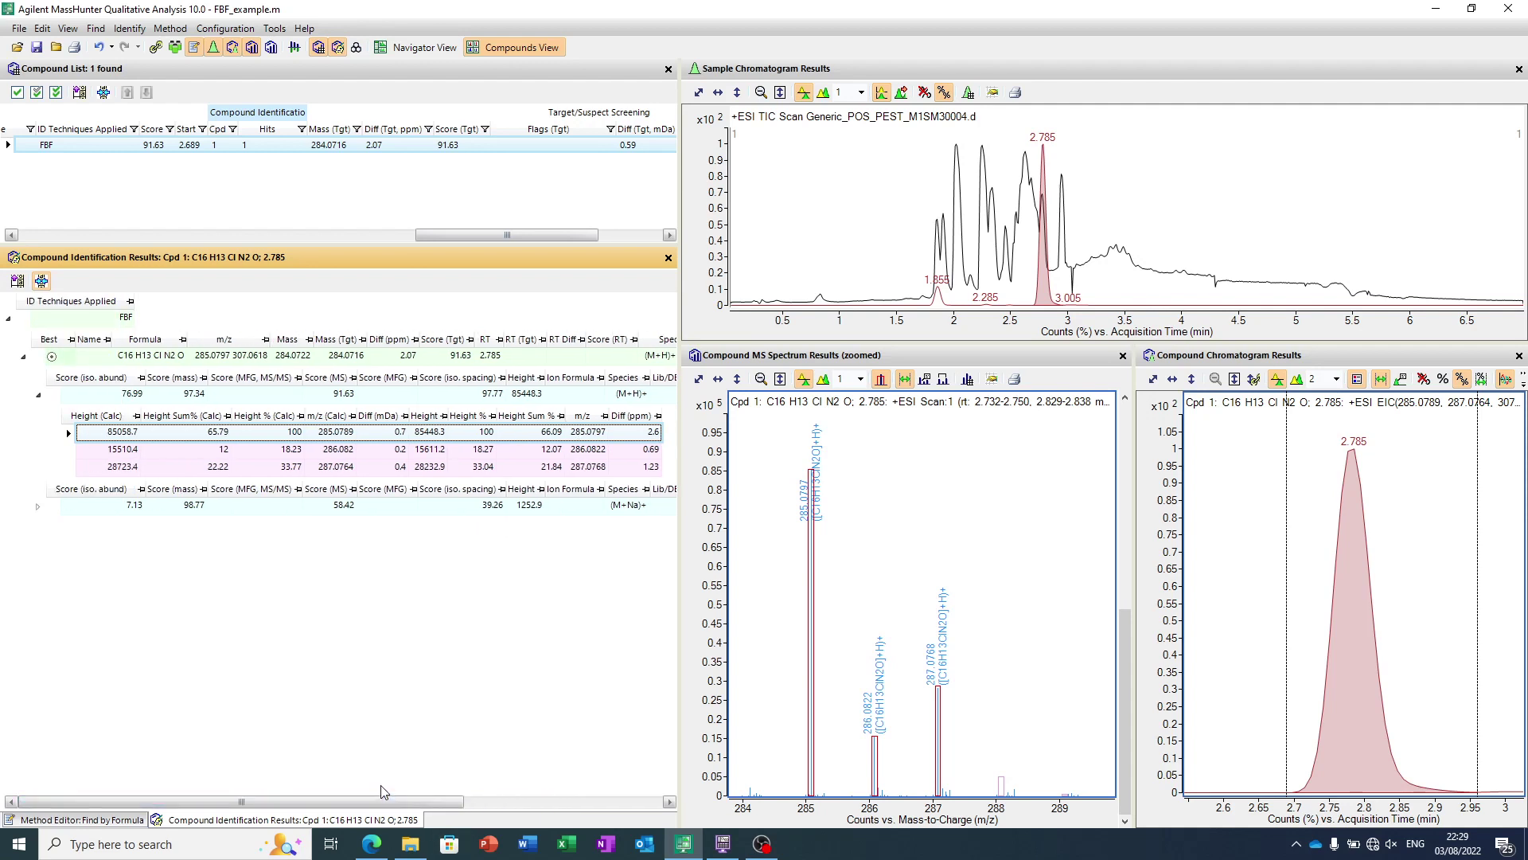
click(395, 452)
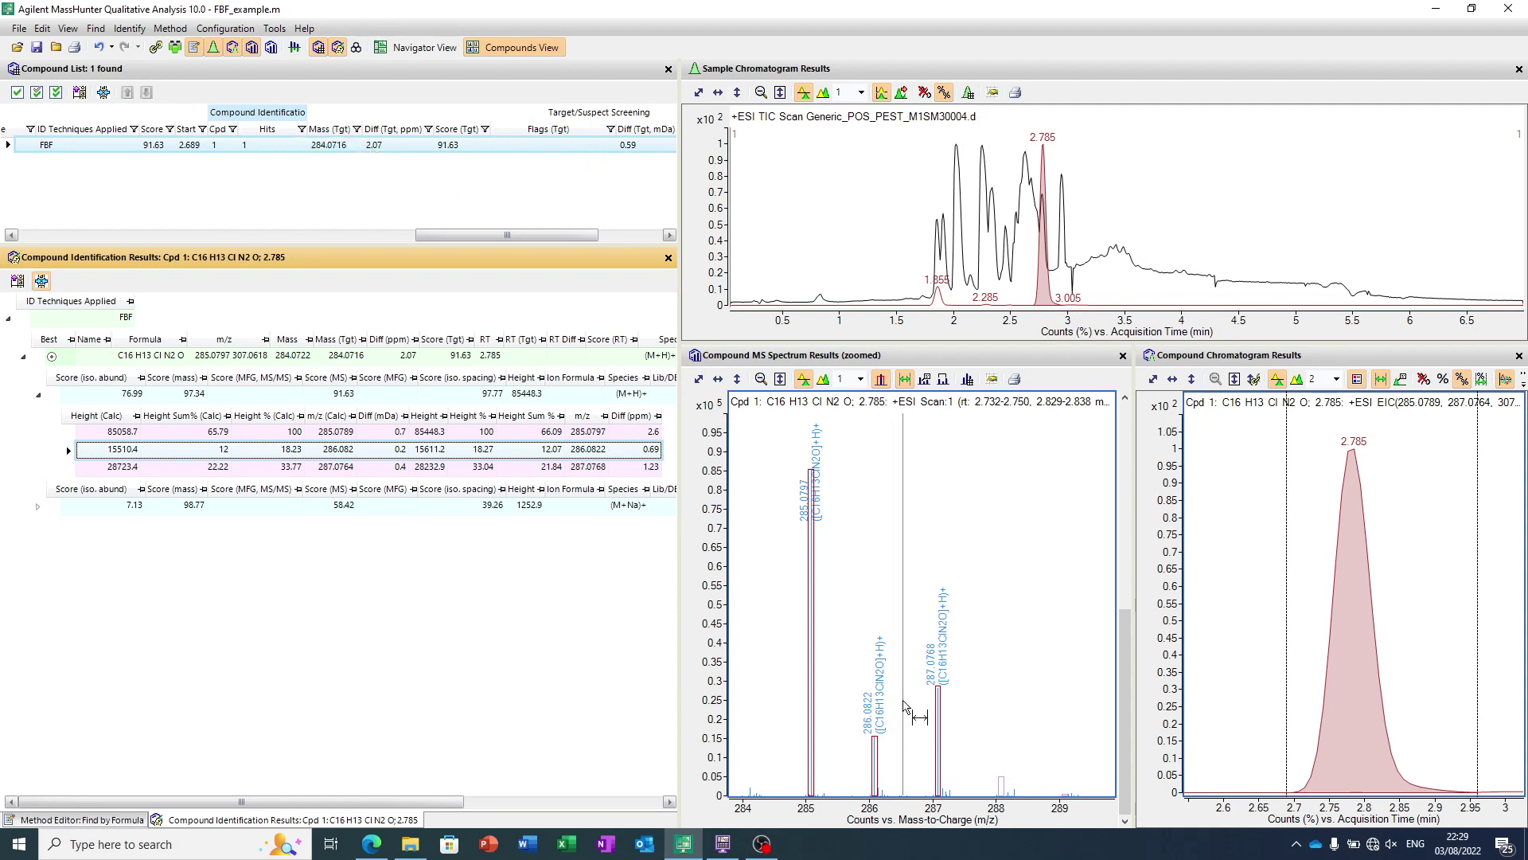
Zoom the spectrum onto the sodium adduct peaks at 307 and 309 and expand the (M+Na)+ isotope rows
double_click(889, 805)
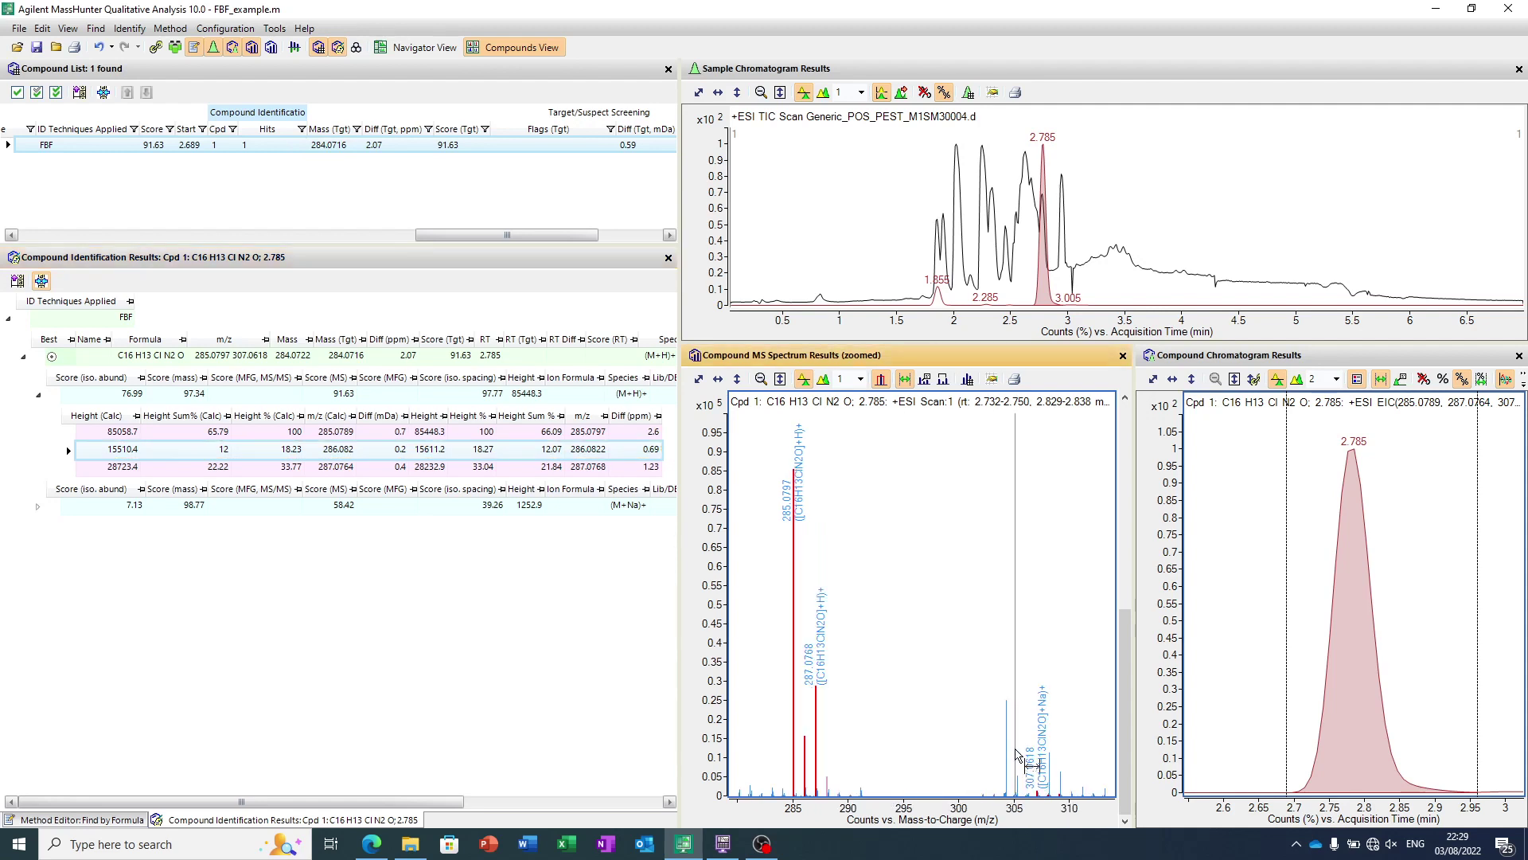
drag(1016, 753, 1085, 794)
drag(809, 678, 1044, 846)
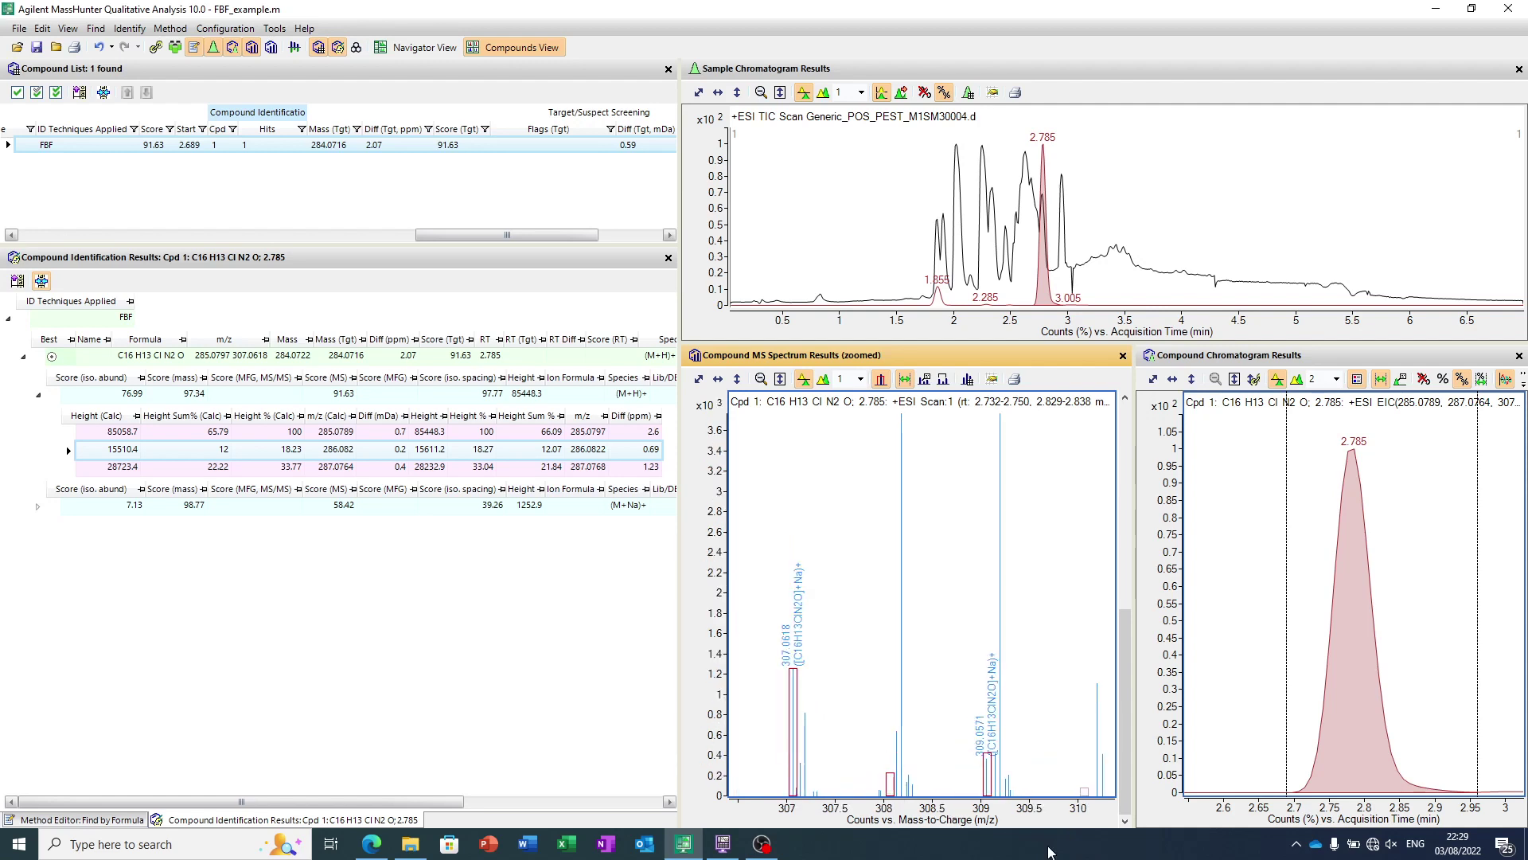
drag(936, 807, 921, 807)
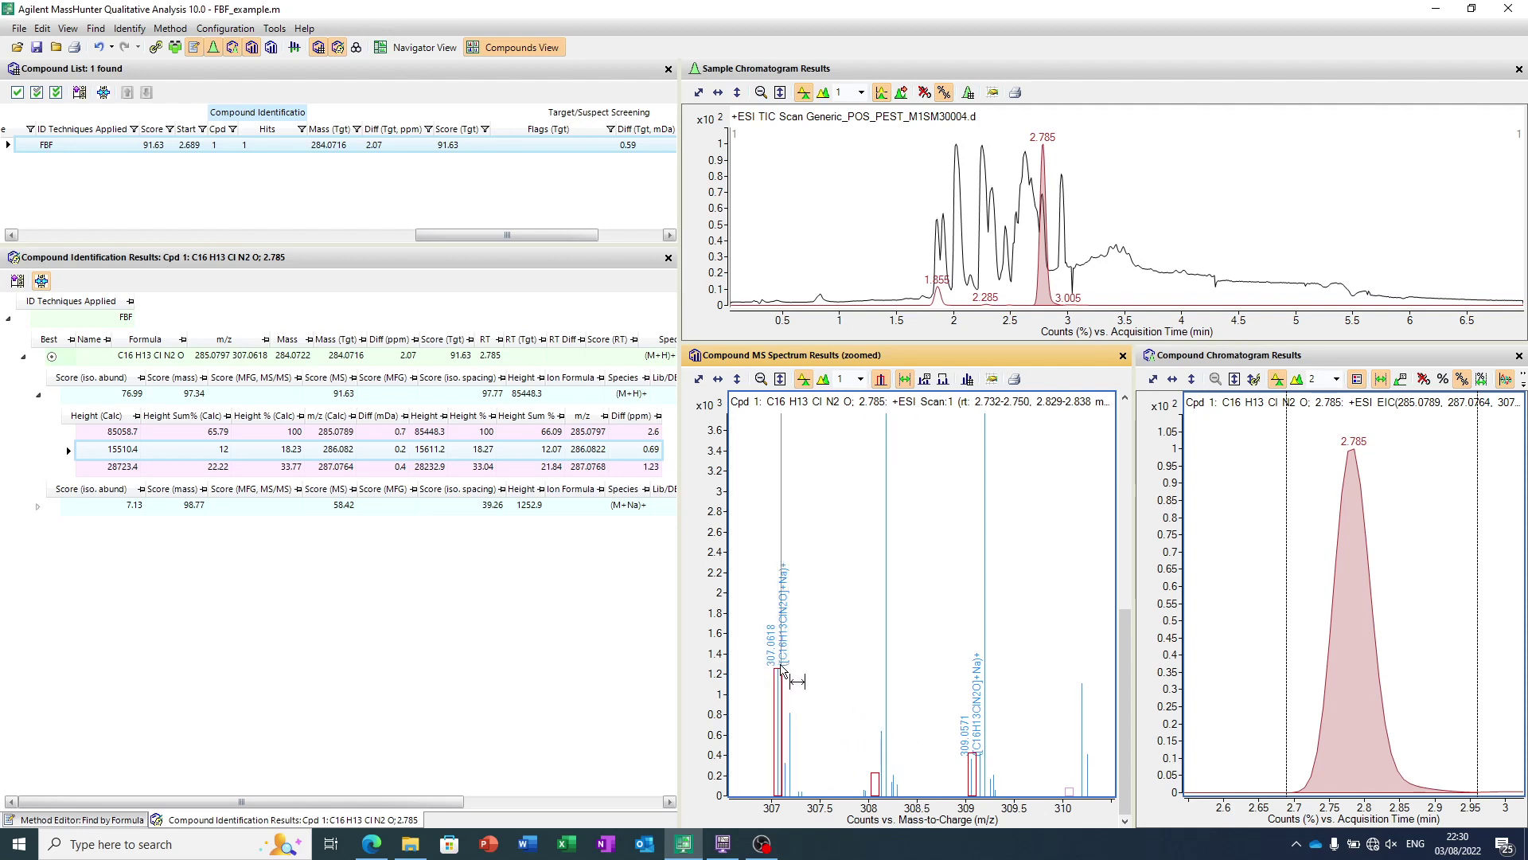
click(38, 506)
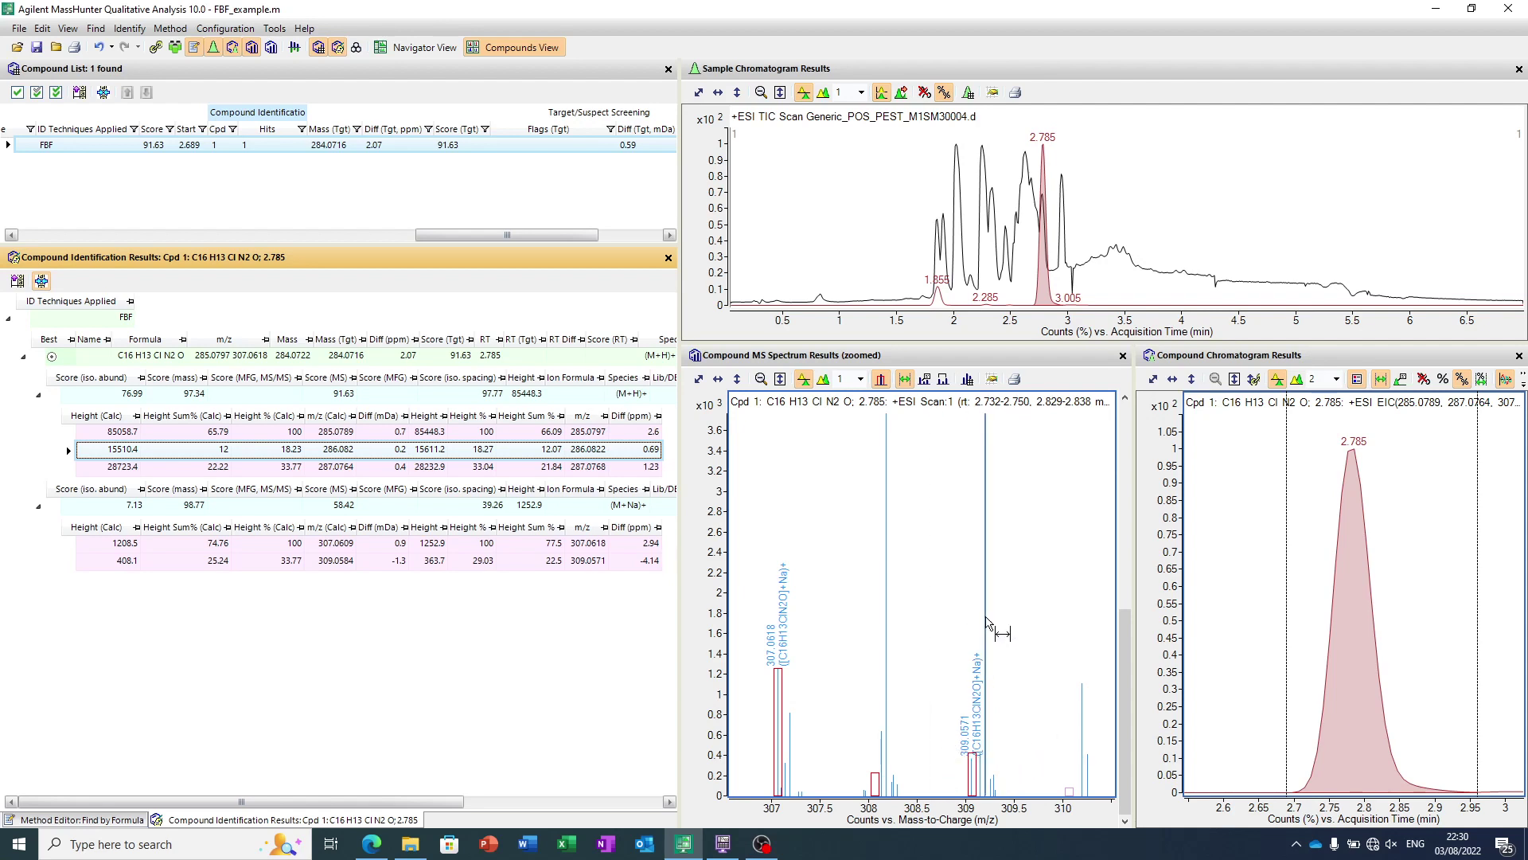
Autoscale the MS spectrum and compound chromatogram to full range, leaving the sample chromatogram active
double_click(1011, 813)
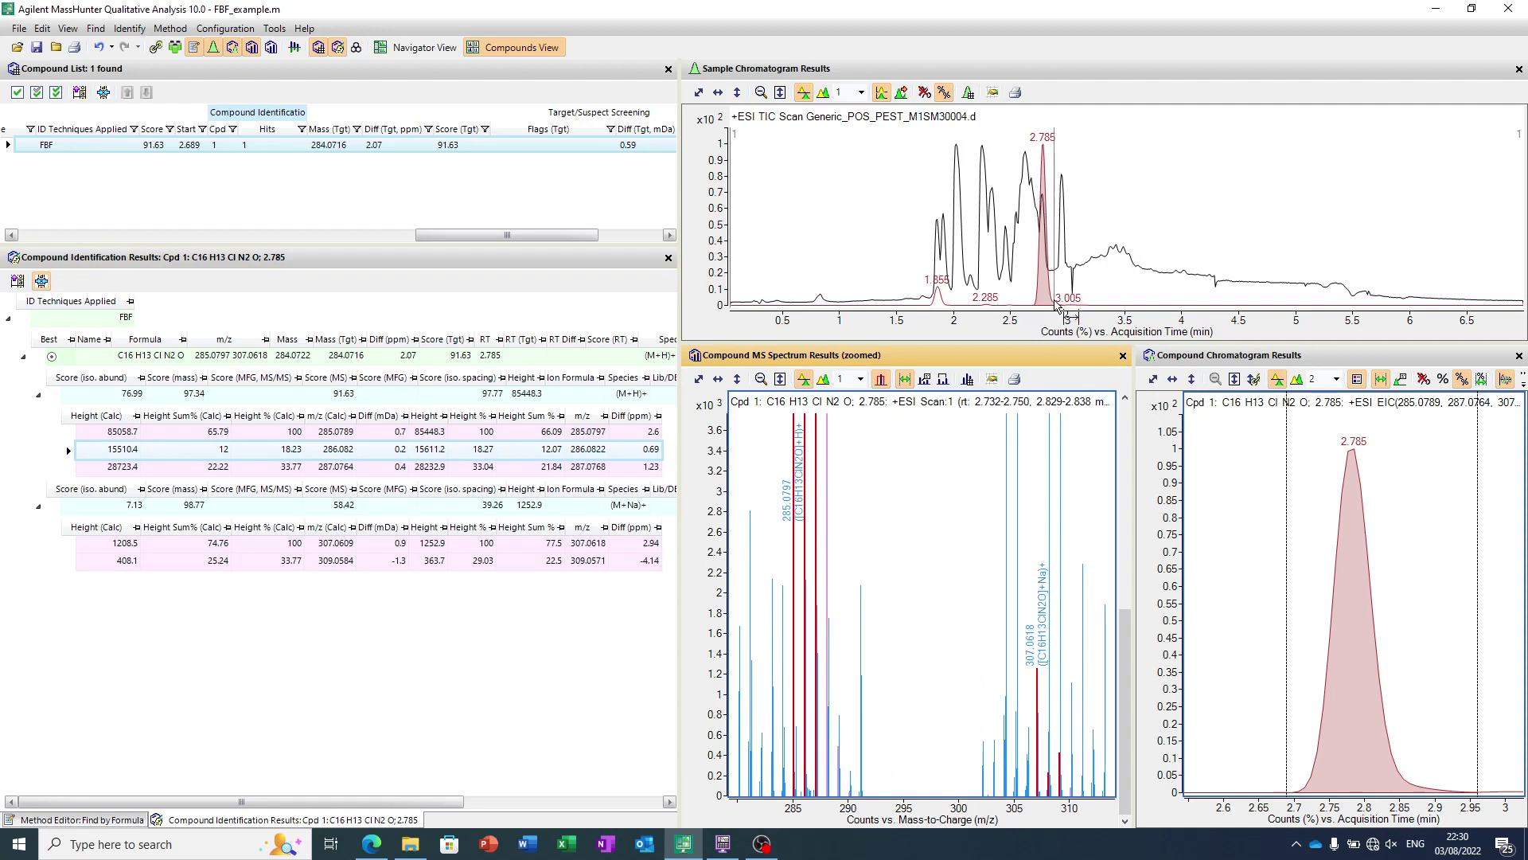
click(1057, 316)
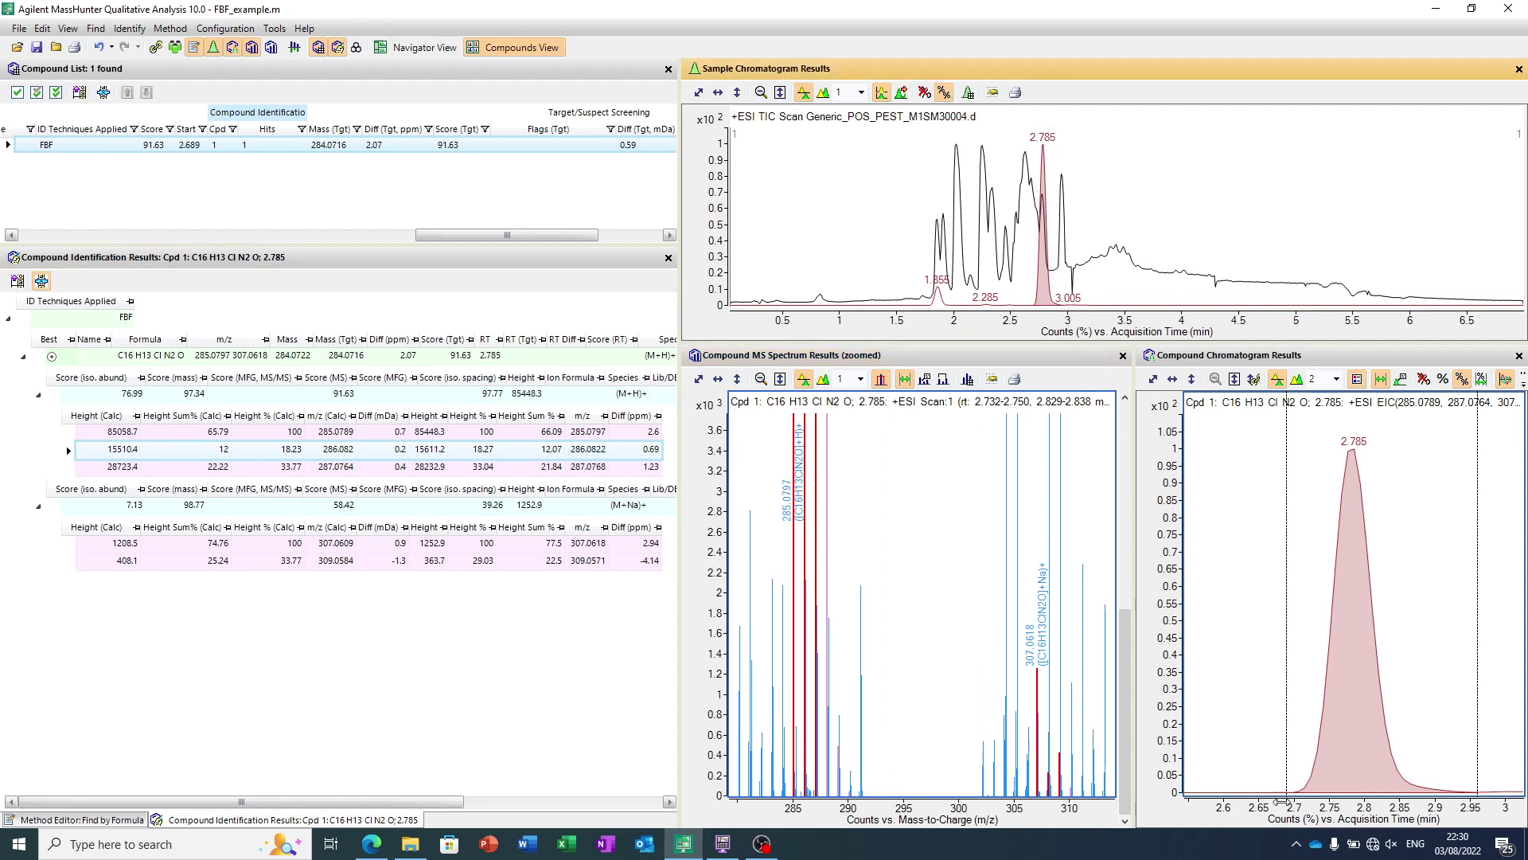
double_click(1305, 676)
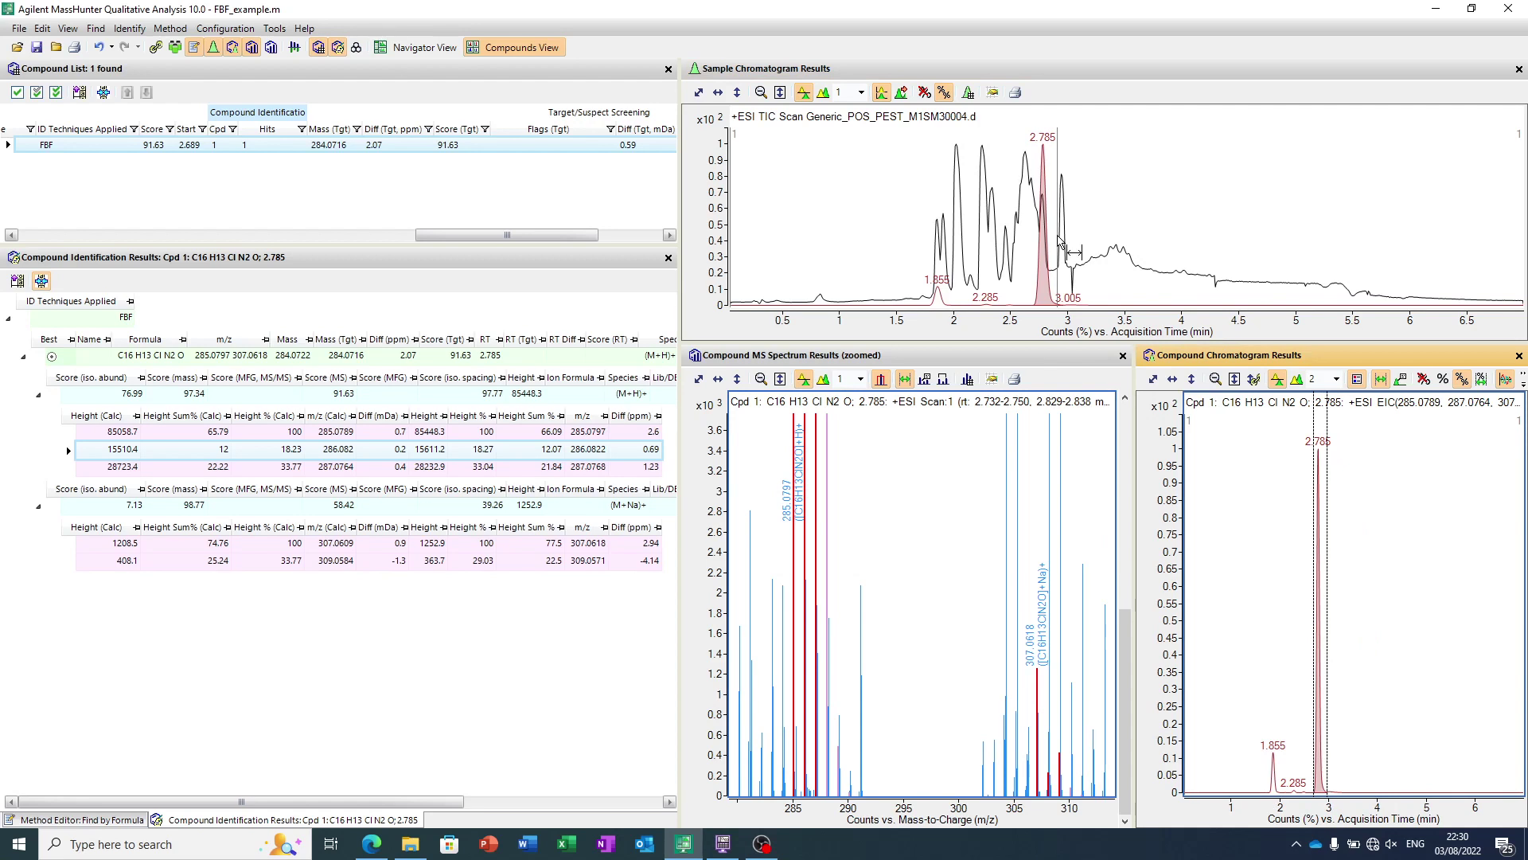
click(1060, 238)
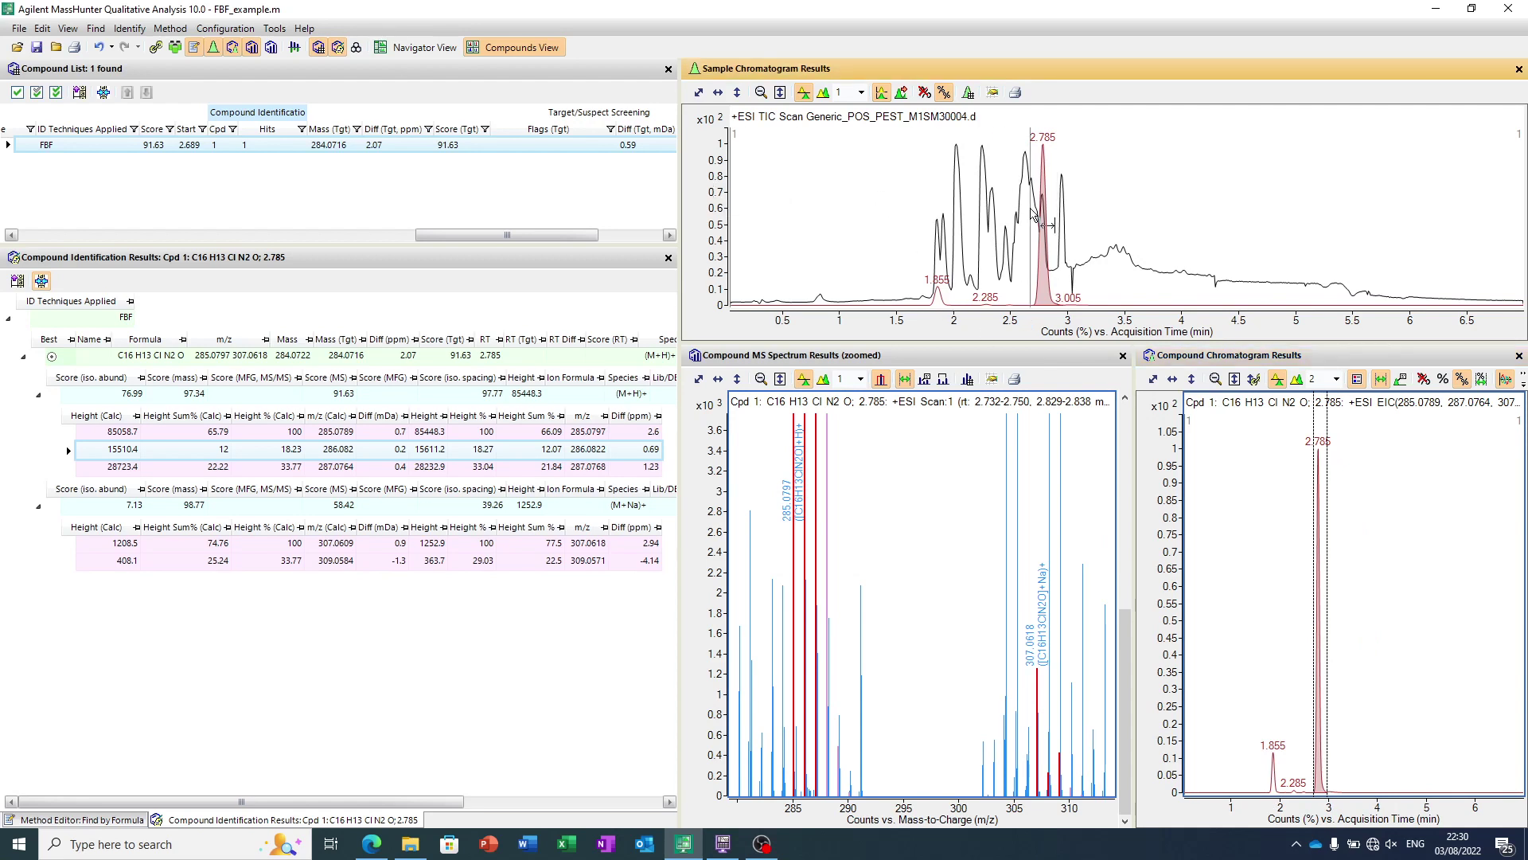